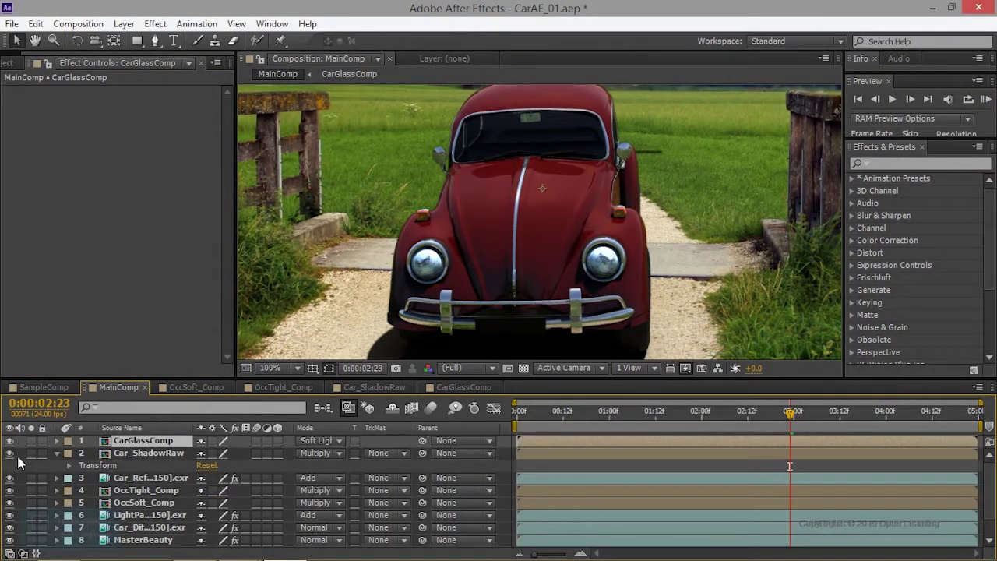
# Select the Car_ShadowRaw layer and zoom the viewer out to 50% to frame the composite.
pyautogui.click(141, 455)
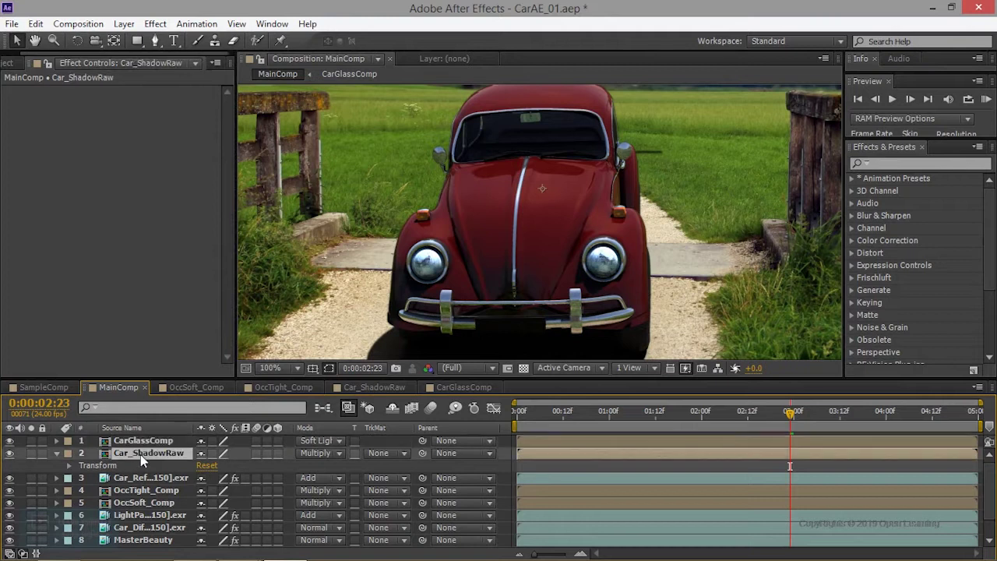
pyautogui.click(58, 454)
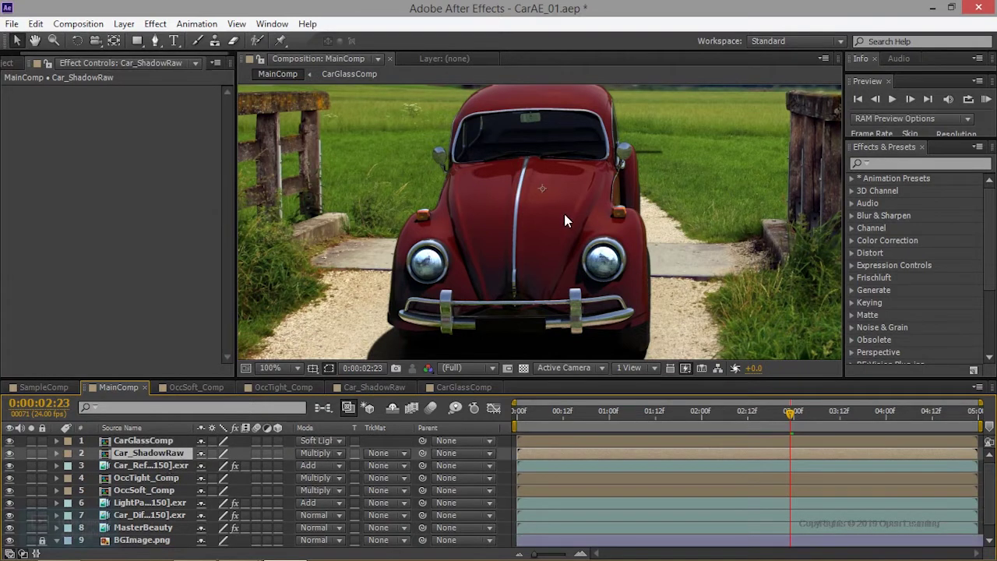
pyautogui.scroll(-2, 569, 220)
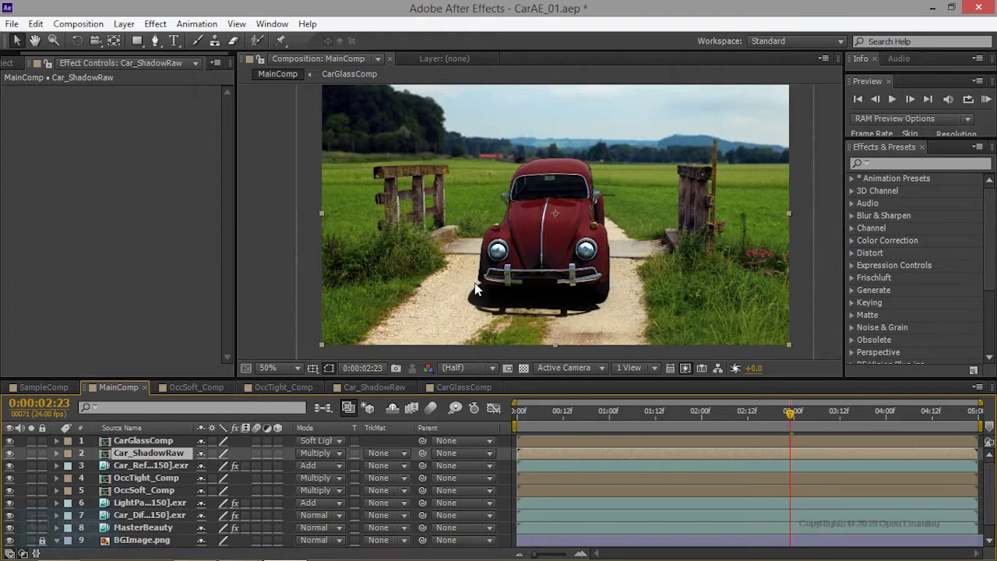
pyautogui.click(57, 454)
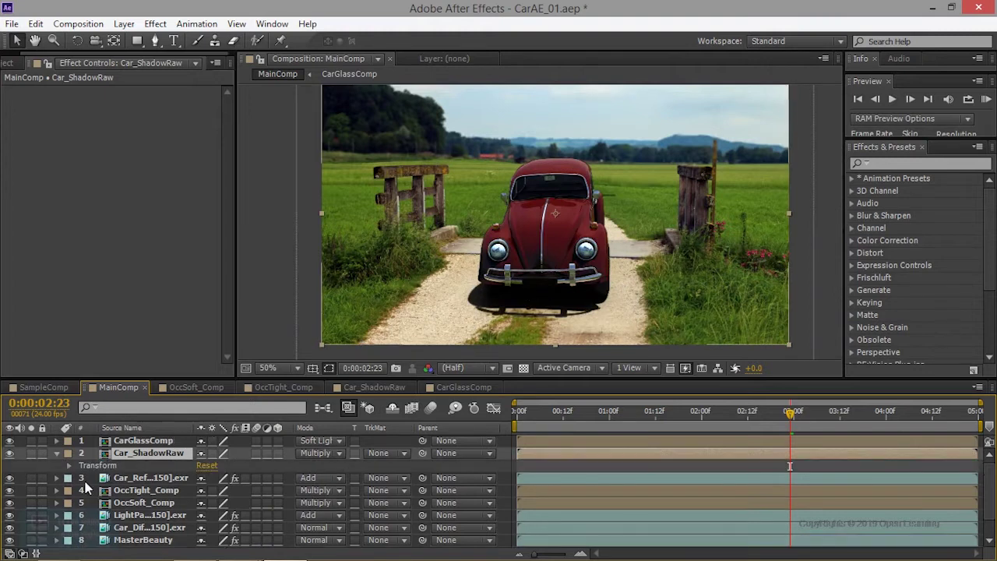
# Scrub Car_ShadowRaw's opacity down to 32%, toggling the layer to compare the shadow.
pyautogui.click(68, 465)
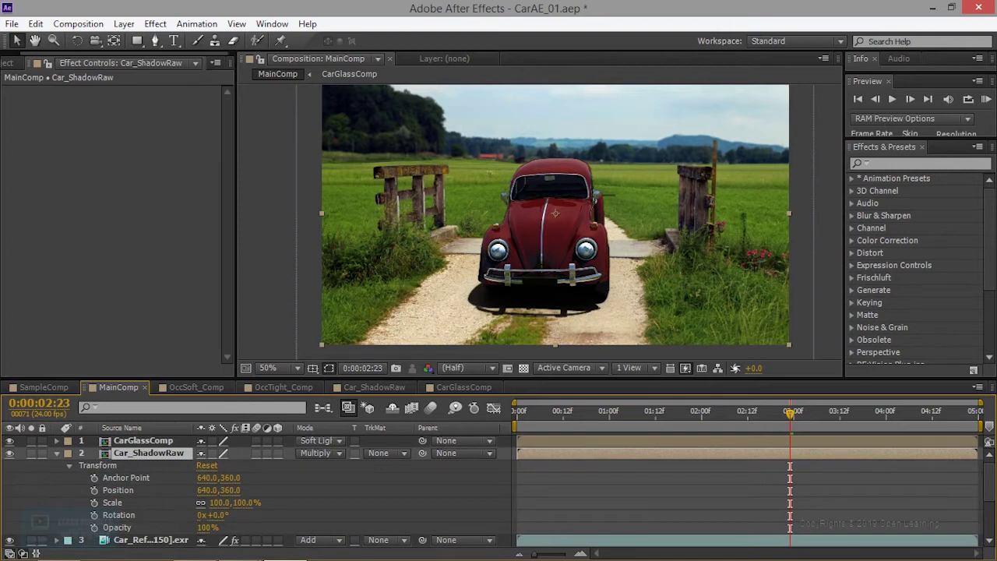
pyautogui.moveTo(206, 527); pyautogui.dragTo(196, 527)
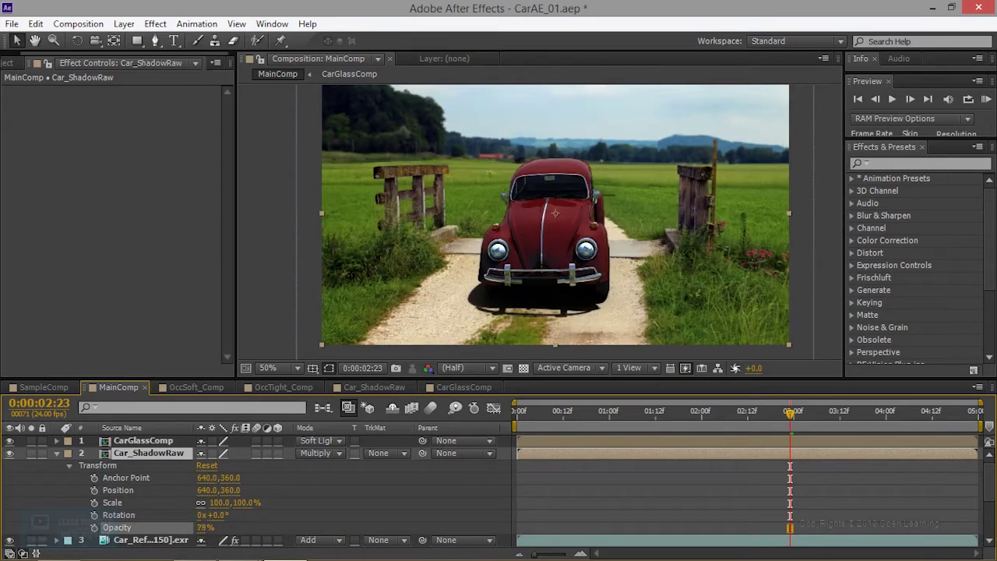
pyautogui.scroll(6, 472, 307)
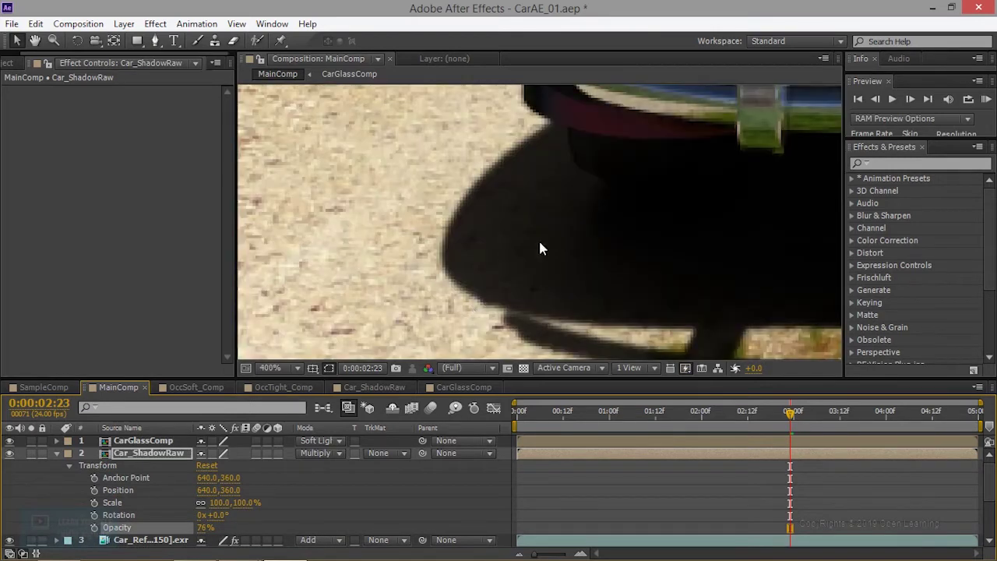
pyautogui.moveTo(673, 180); pyautogui.dragTo(568, 223)
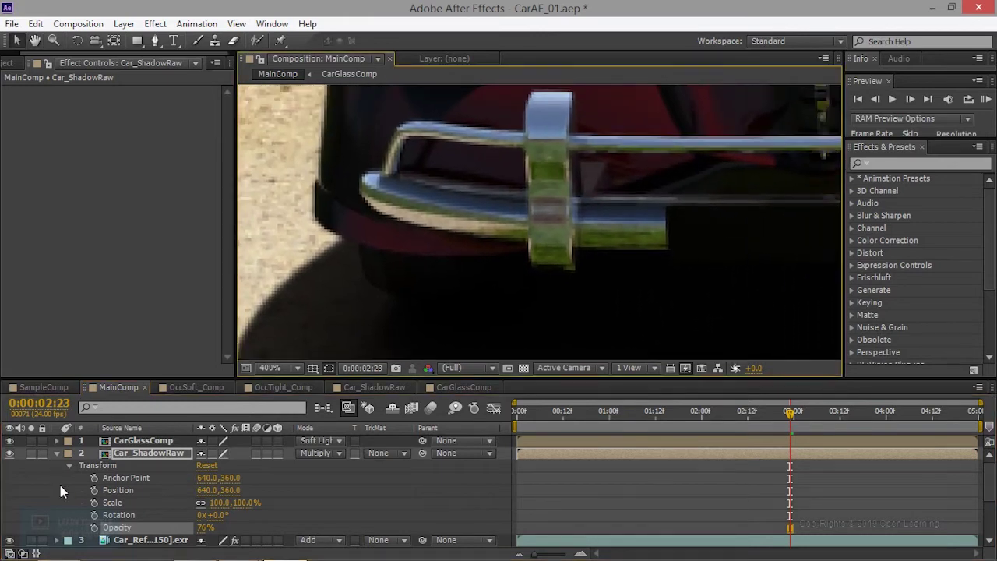
pyautogui.click(10, 453)
pyautogui.click(9, 454)
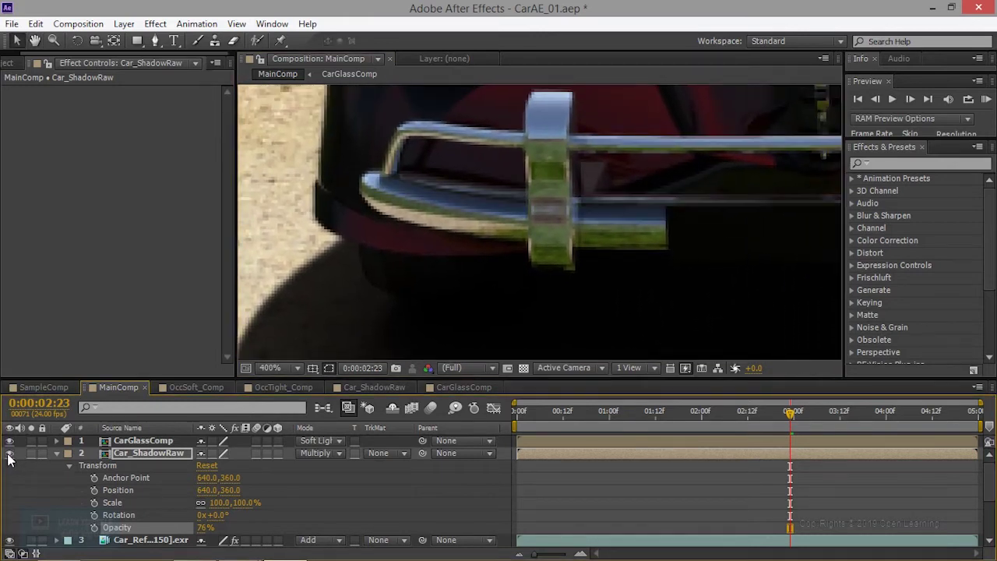
pyautogui.moveTo(205, 528); pyautogui.dragTo(172, 531)
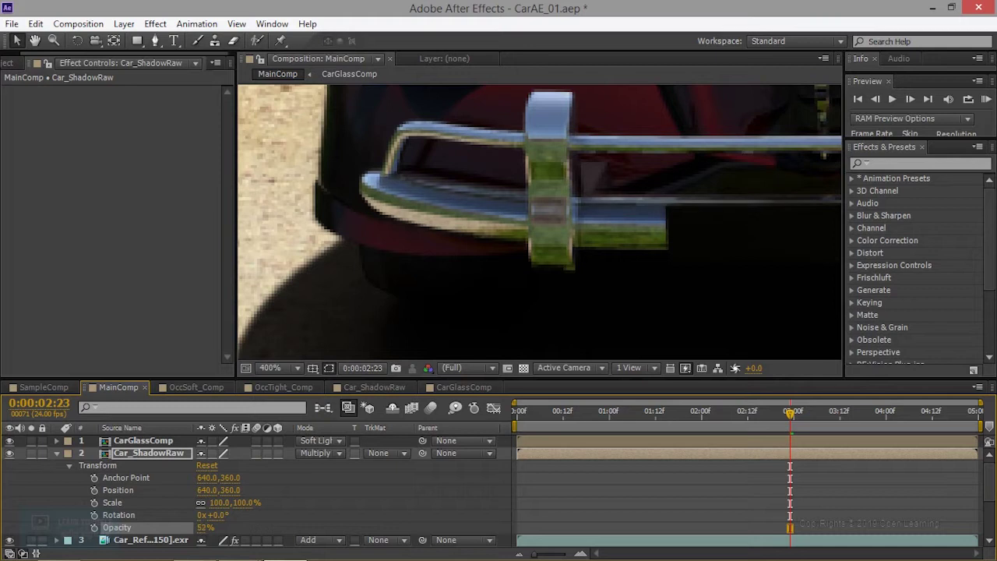
pyautogui.click(9, 453)
pyautogui.click(9, 453)
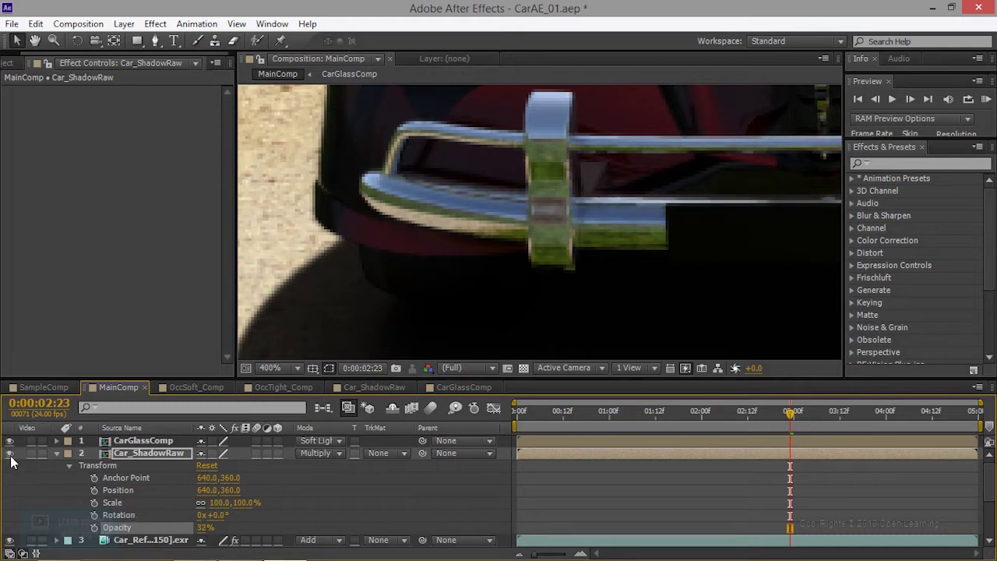
# Inspect the headlights and windshield while toggling the shadow layer on and off.
pyautogui.scroll(-2, 606, 201)
pyautogui.moveTo(575, 203); pyautogui.dragTo(399, 323)
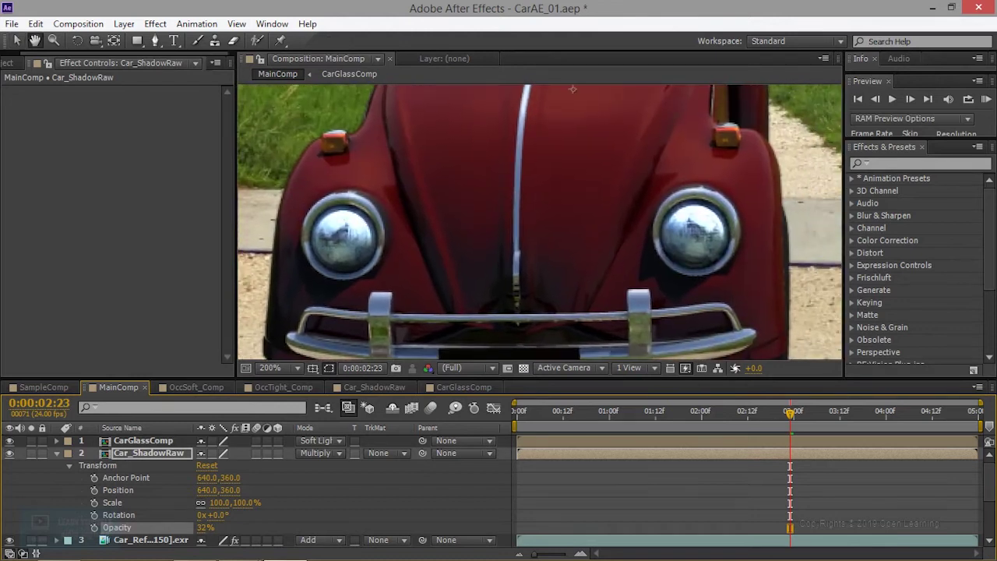
pyautogui.click(10, 453)
pyautogui.click(10, 453)
pyautogui.click(9, 453)
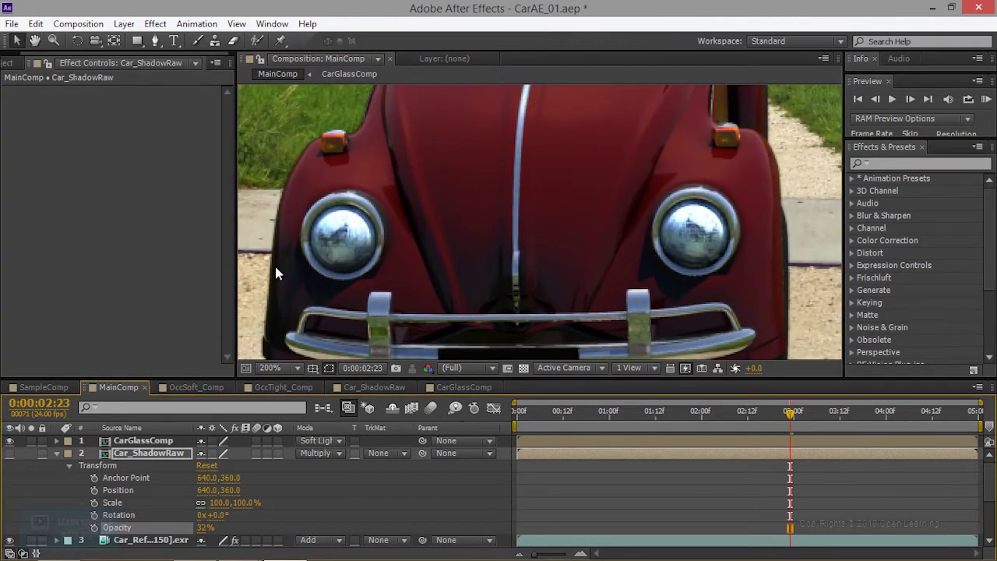
pyautogui.press('h')
pyautogui.moveTo(278, 273); pyautogui.dragTo(233, 359)
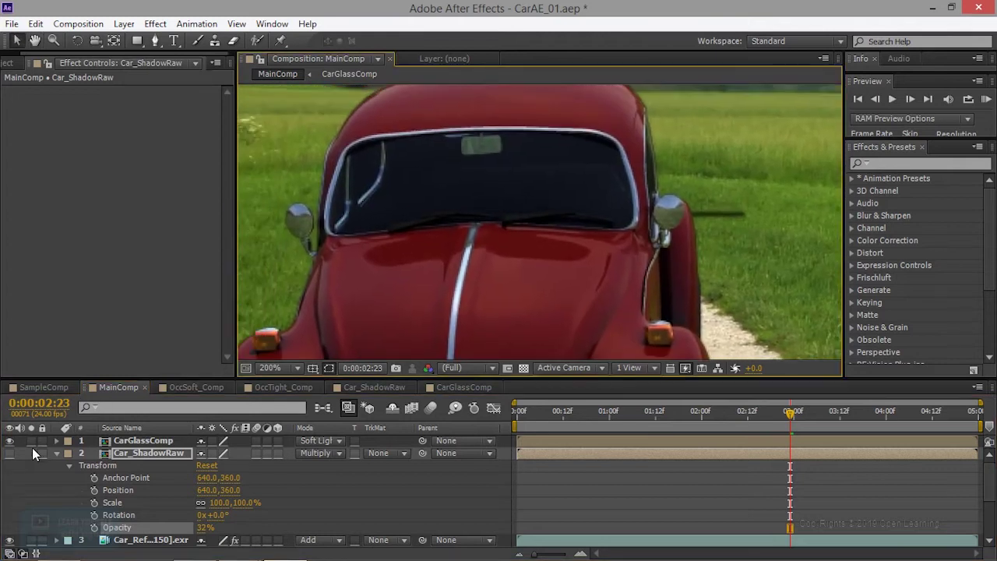
pyautogui.click(9, 453)
pyautogui.click(9, 453)
pyautogui.click(10, 455)
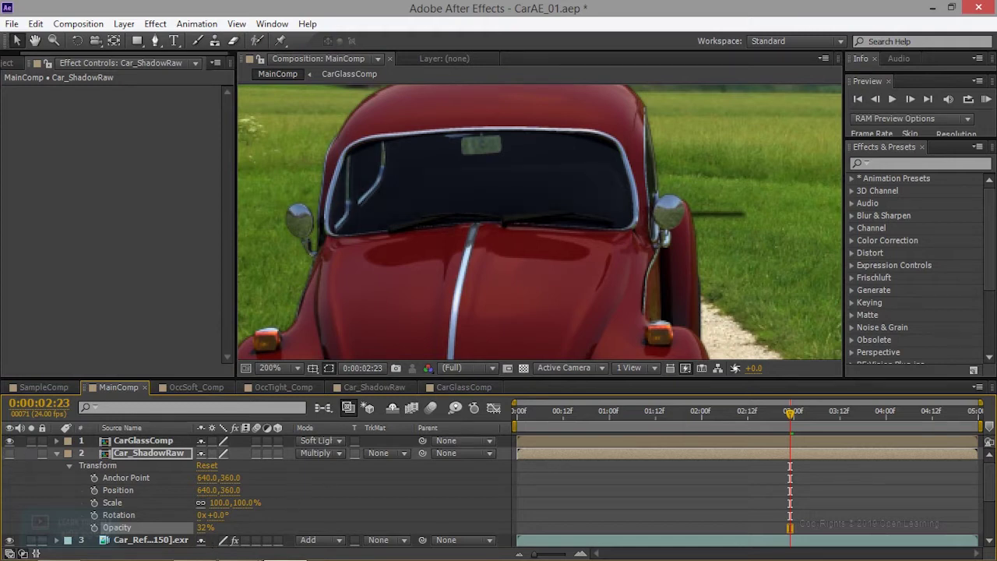
# Set the shadow layer's opacity to 25% and compare it with the layer toggled.
pyautogui.click(207, 529)
pyautogui.write('25')
pyautogui.press('Return')
pyautogui.click(9, 453)
pyautogui.click(9, 452)
pyautogui.click(9, 452)
# Reframe the whole car in the viewer and collapse the shadow layer's Transform group.
pyautogui.scroll(-2, 465, 249)
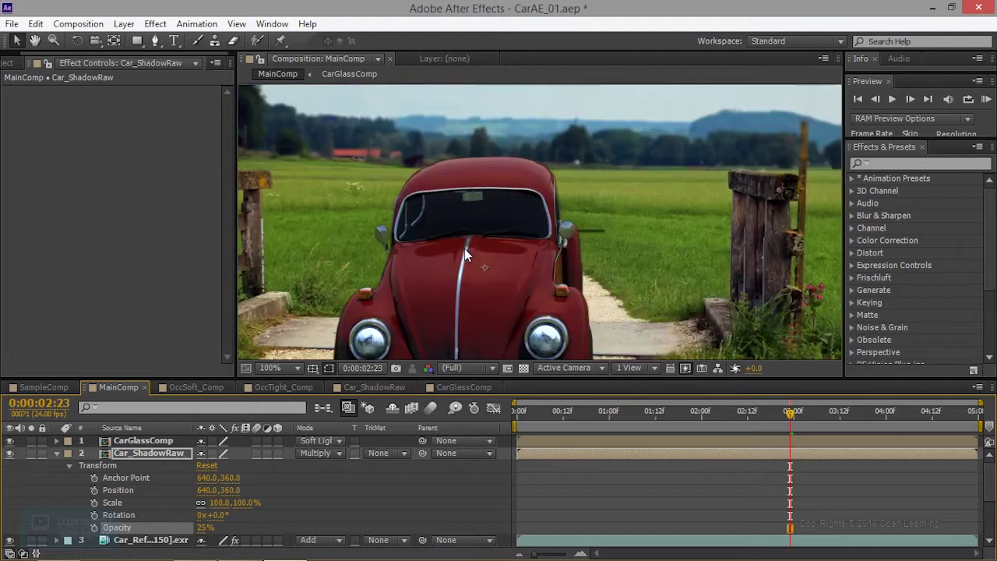
pyautogui.scroll(1, 464, 249)
pyautogui.scroll(1, 550, 301)
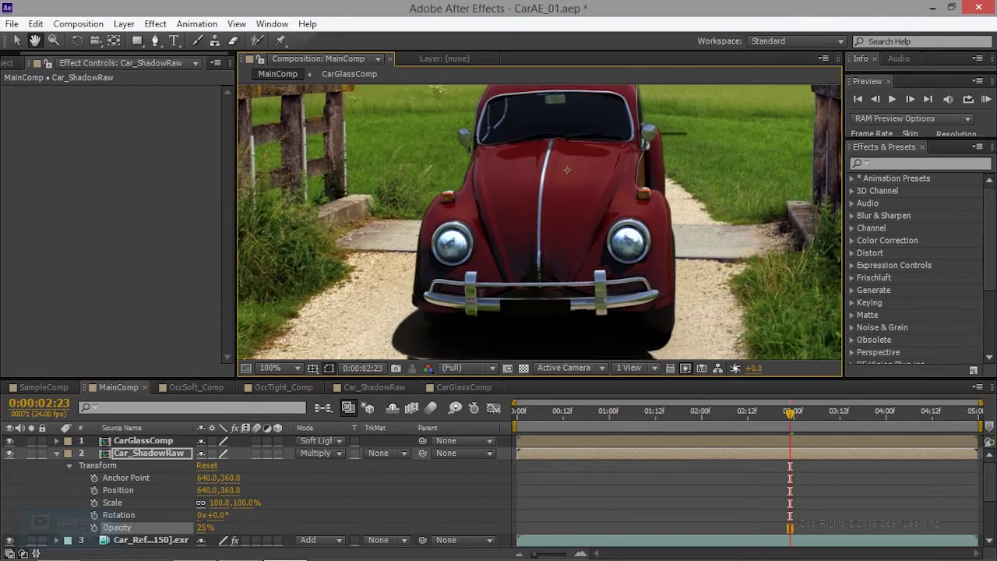
pyautogui.scroll(1, 546, 310)
pyautogui.scroll(1, 545, 310)
pyautogui.scroll(-1, 544, 310)
pyautogui.moveTo(576, 208); pyautogui.dragTo(577, 279)
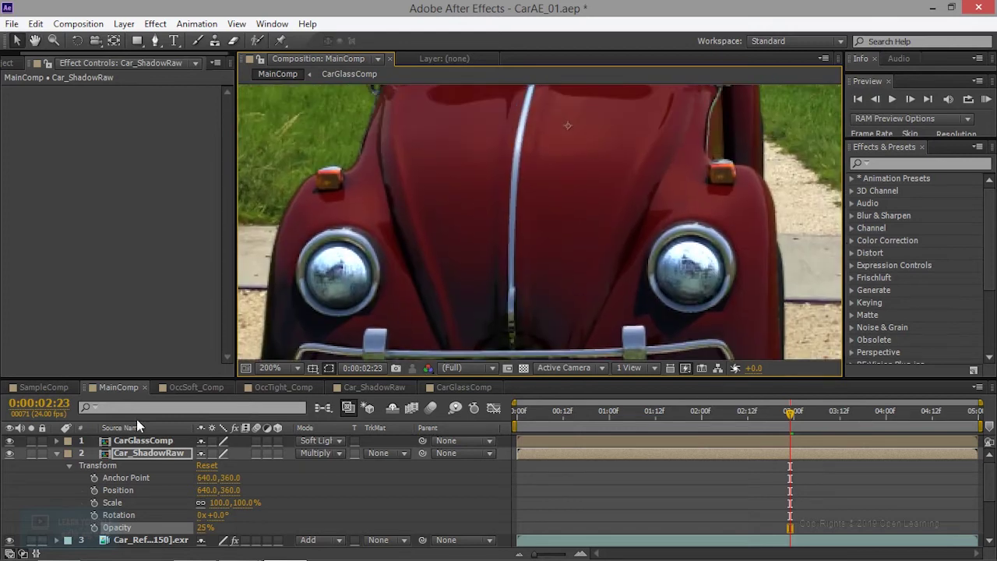
pyautogui.click(56, 453)
pyautogui.scroll(-2, 452, 239)
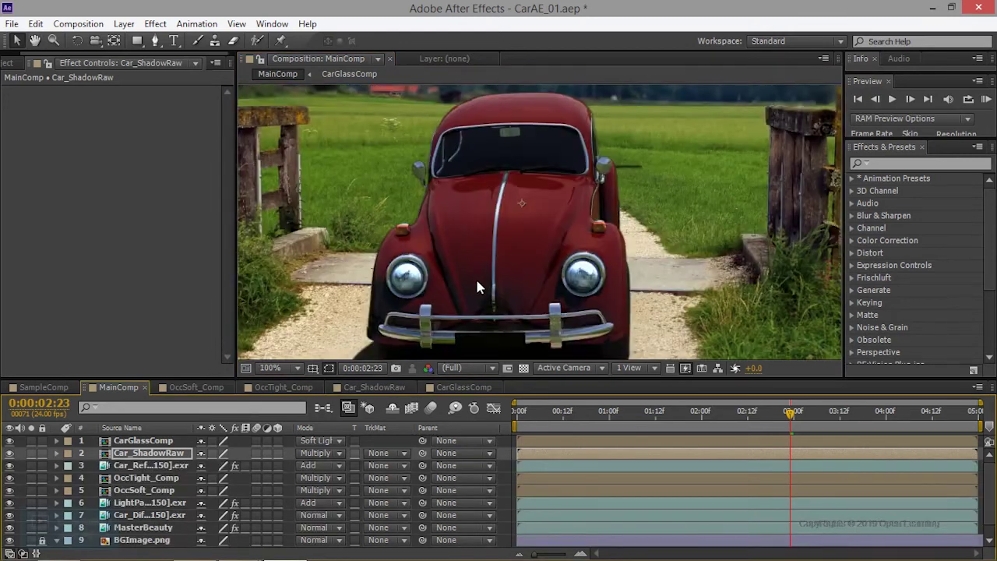
pyautogui.moveTo(347, 292); pyautogui.dragTo(347, 243)
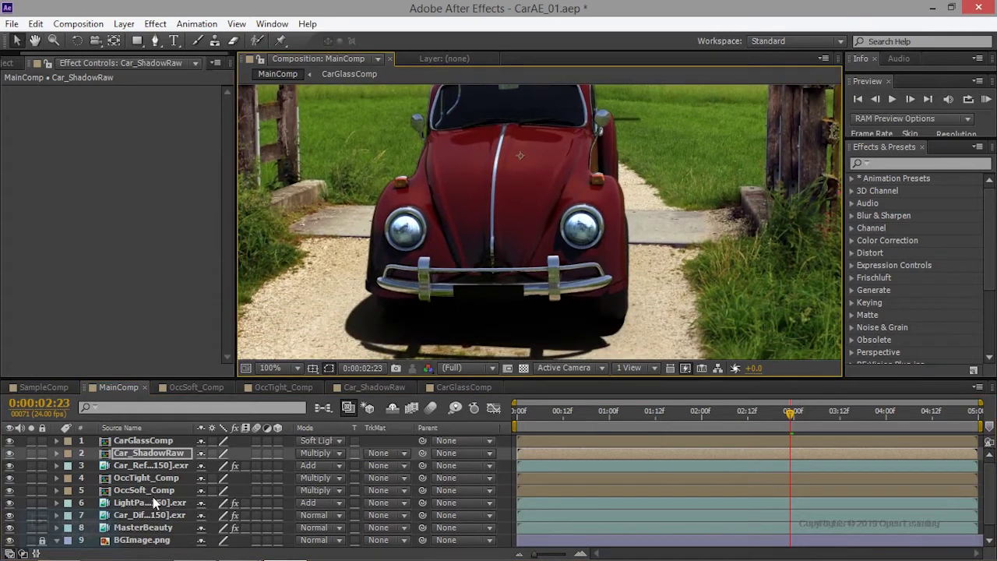
# Toggle the Car_Diffuse layer's visibility to see what the diffuse pass contributes.
pyautogui.click(148, 490)
pyautogui.click(148, 515)
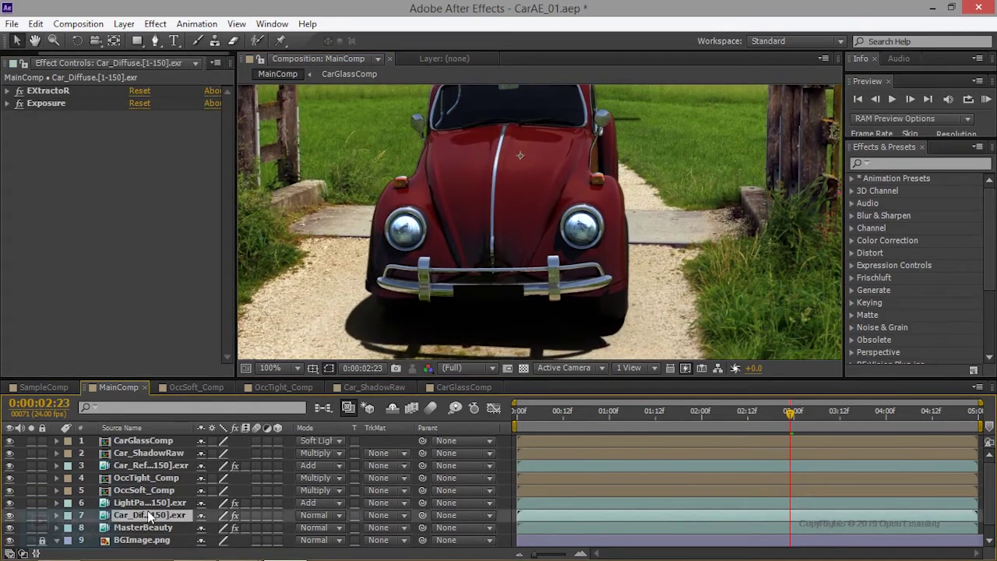
pyautogui.click(10, 515)
pyautogui.click(9, 521)
pyautogui.click(8, 520)
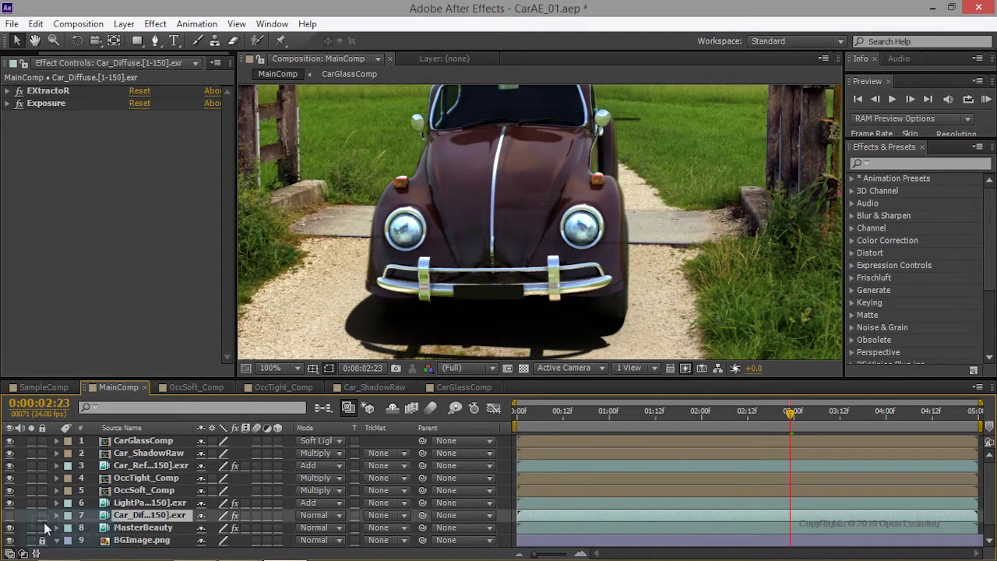
pyautogui.click(34, 518)
# Solo Car_Diffuse, zoom in on the headlights, and show the Project panel.
pyautogui.click(34, 521)
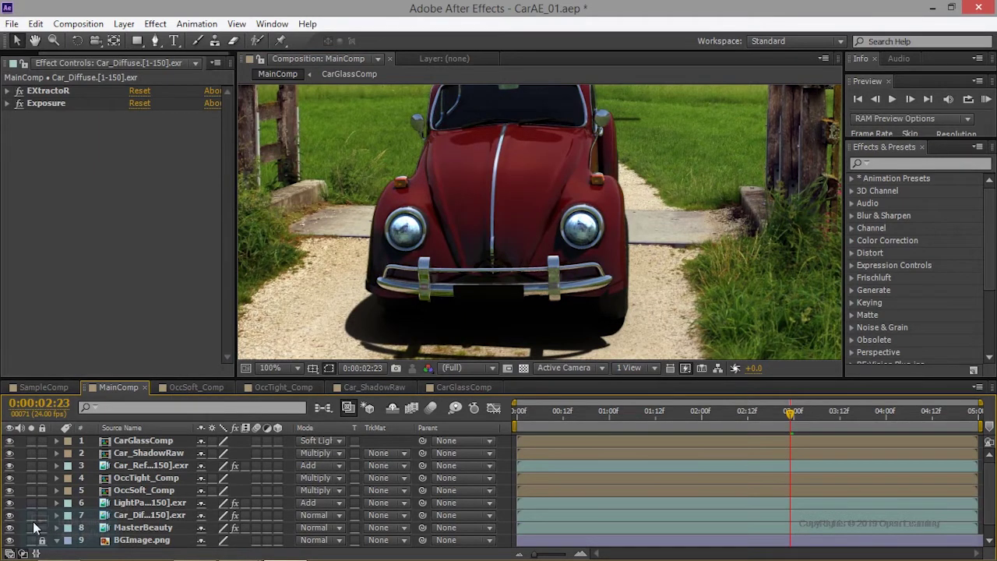
pyautogui.scroll(1, 503, 263)
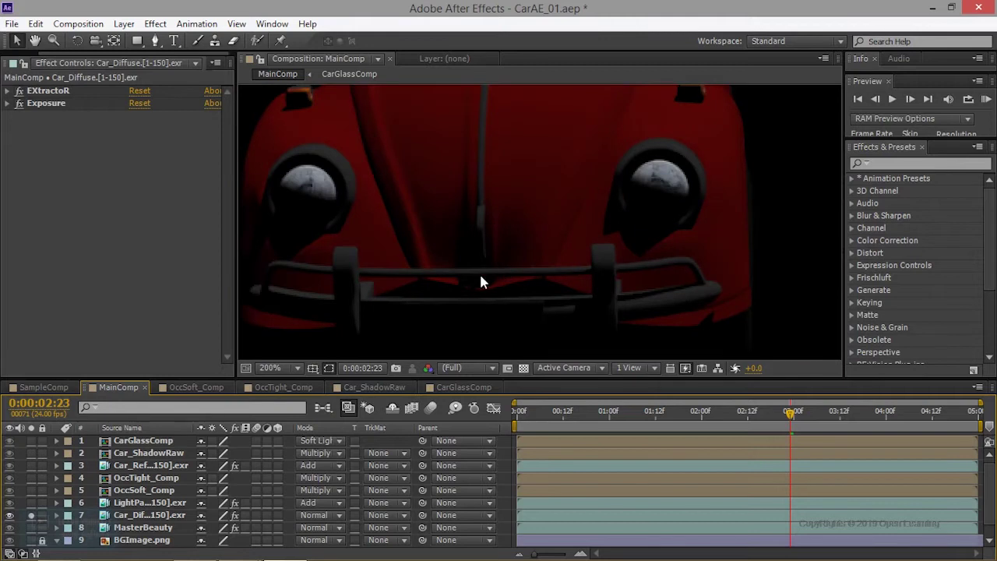
pyautogui.moveTo(479, 272); pyautogui.dragTo(498, 220)
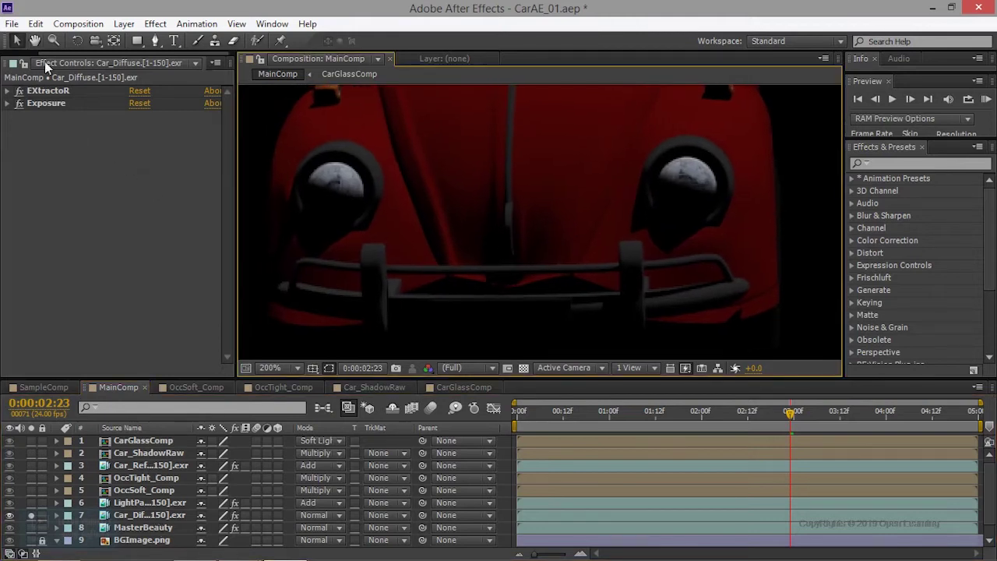
pyautogui.click(16, 62)
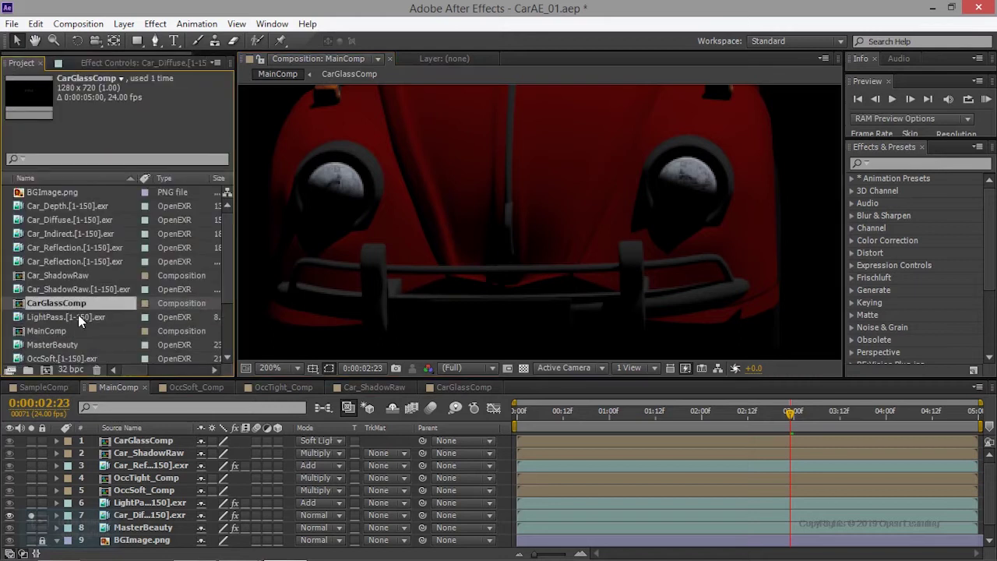
# Compare the Car_Indirect and Car_Diffuse passes in the footage viewer.
pyautogui.doubleClick(70, 235)
pyautogui.moveTo(510, 250); pyautogui.dragTo(357, 364)
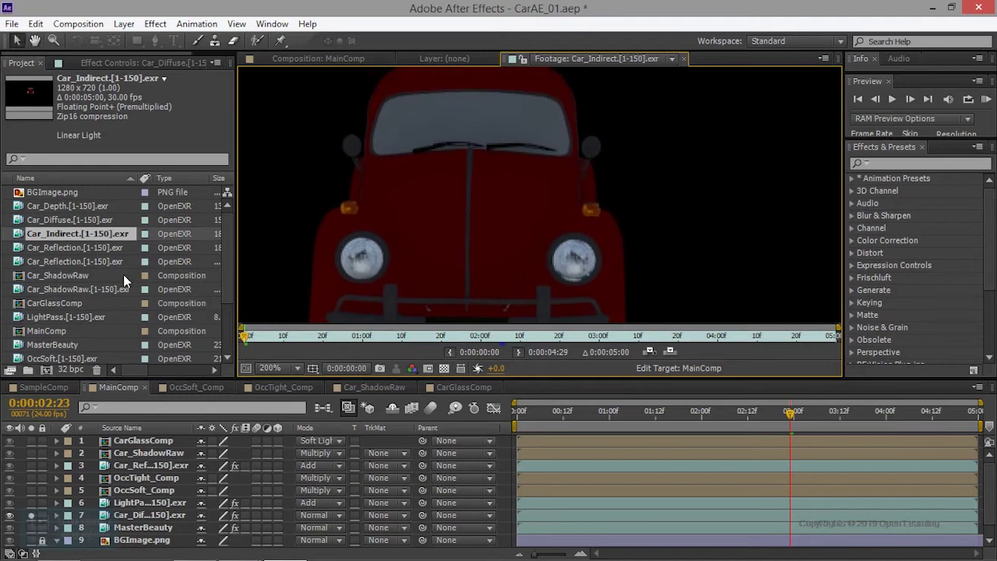
pyautogui.click(76, 220)
pyautogui.doubleClick(76, 221)
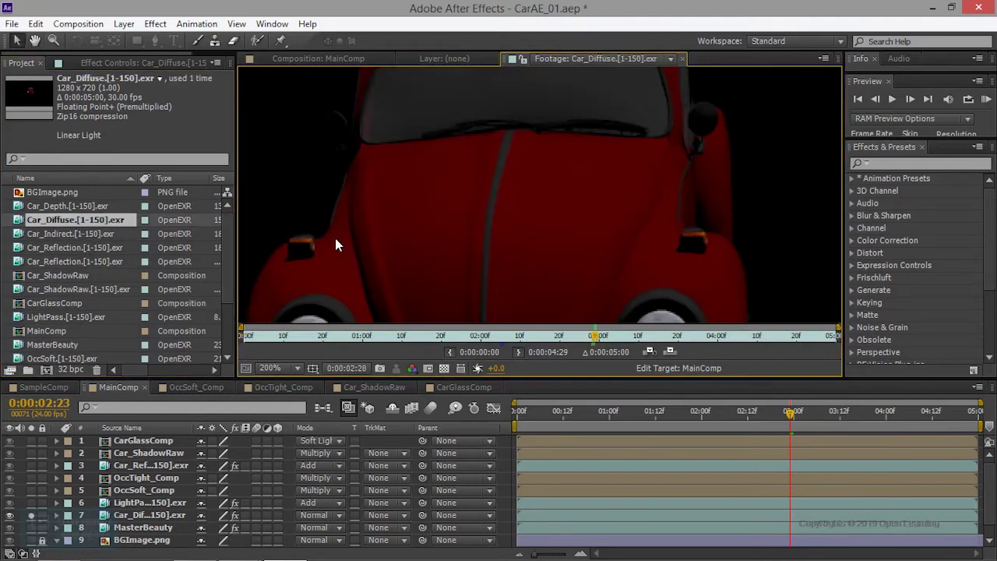
pyautogui.moveTo(409, 315); pyautogui.dragTo(419, 269)
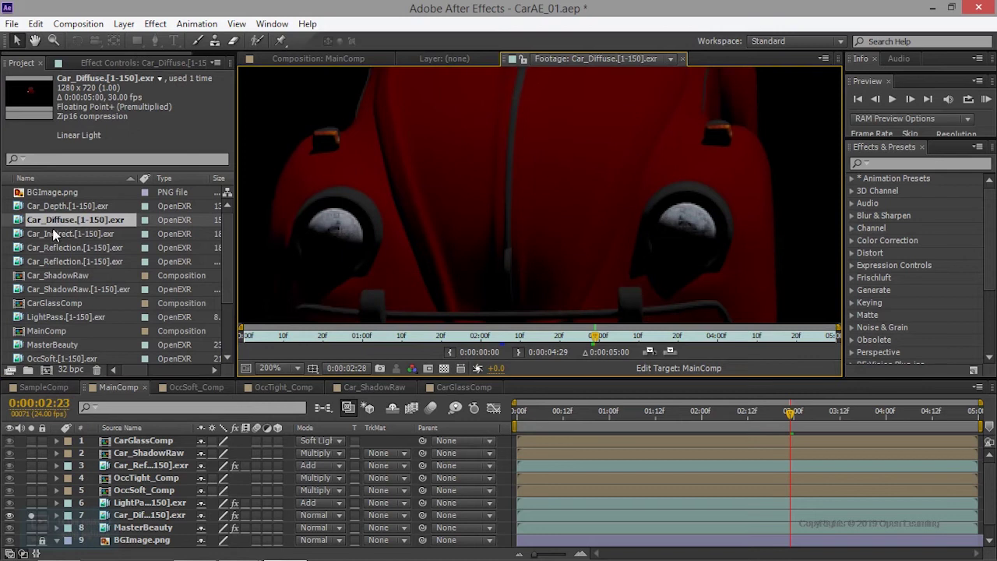
# Add Car_Indirect to MainComp above Car_Diffuse and open Car_Diffuse's layer.
pyautogui.click(75, 236)
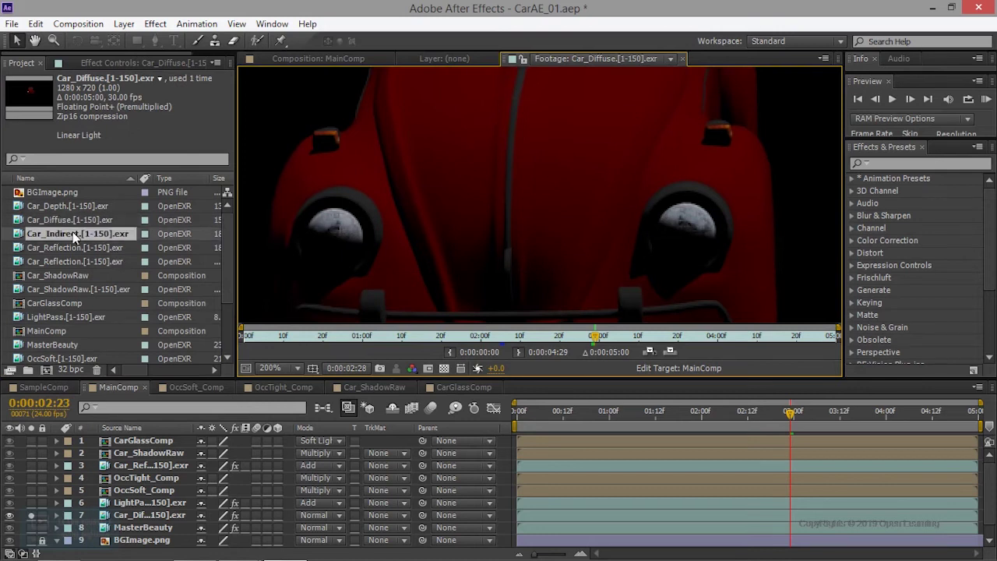
pyautogui.click(145, 515)
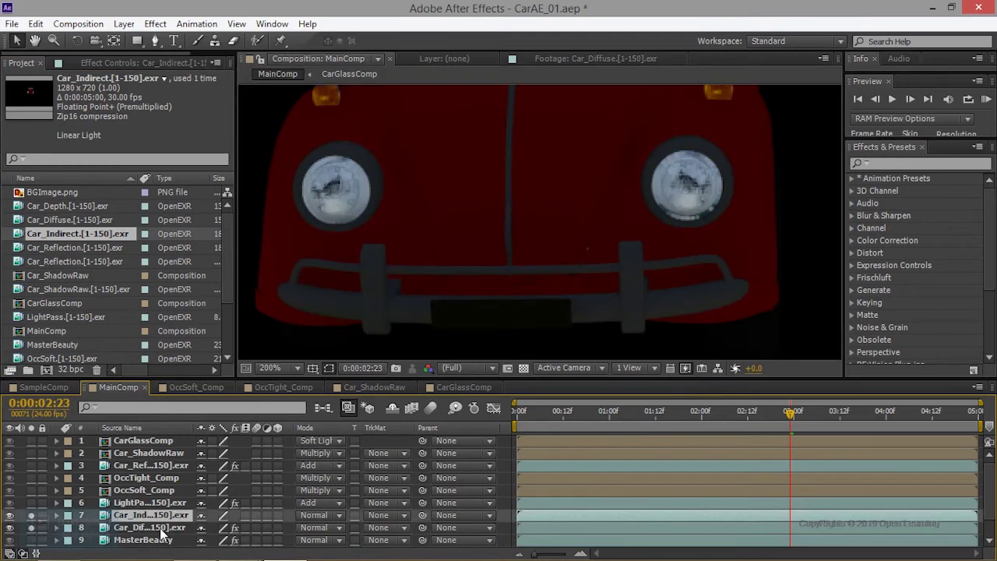
pyautogui.click(149, 528)
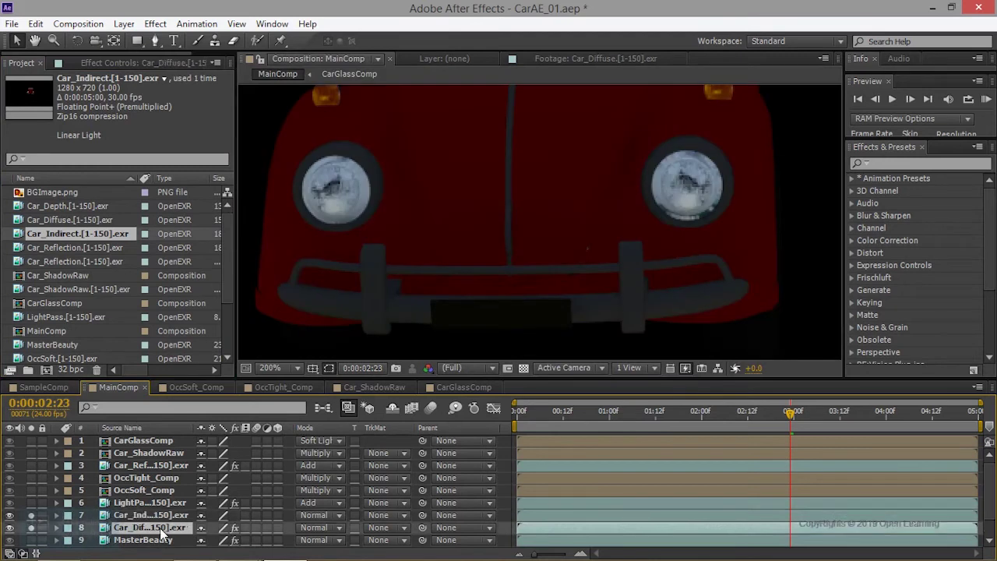
pyautogui.doubleClick(156, 529)
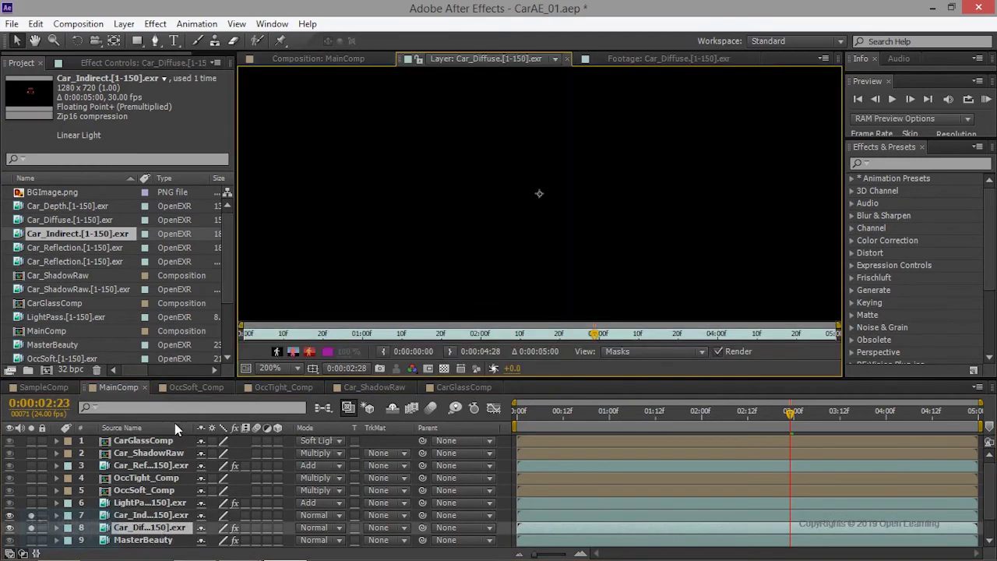
# Paste Car_Diffuse's EXtractoR and Exposure effects onto the Car_Indirect layer.
pyautogui.click(62, 92)
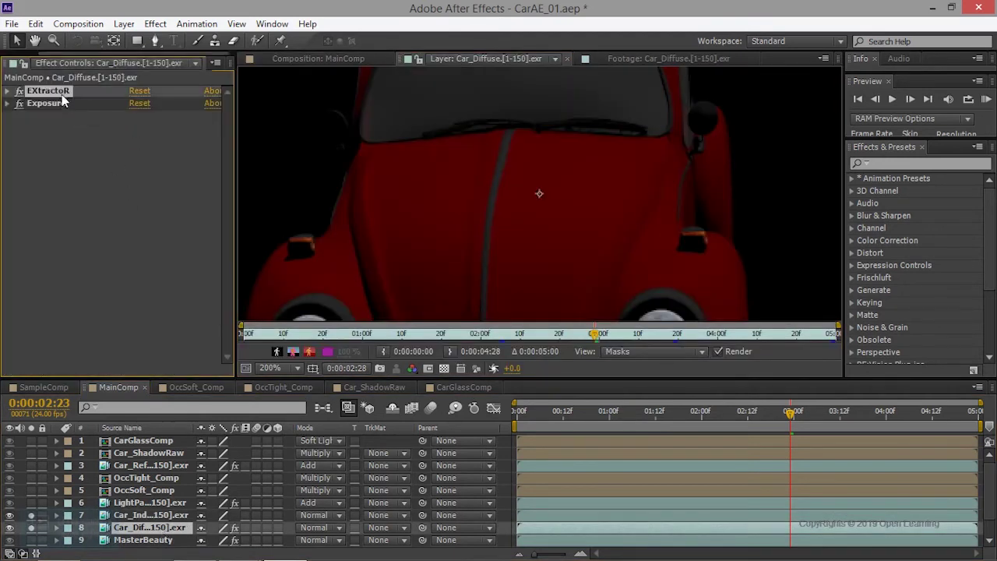
pyautogui.keyDown('shift'); pyautogui.click(60, 104); pyautogui.keyUp('shift')
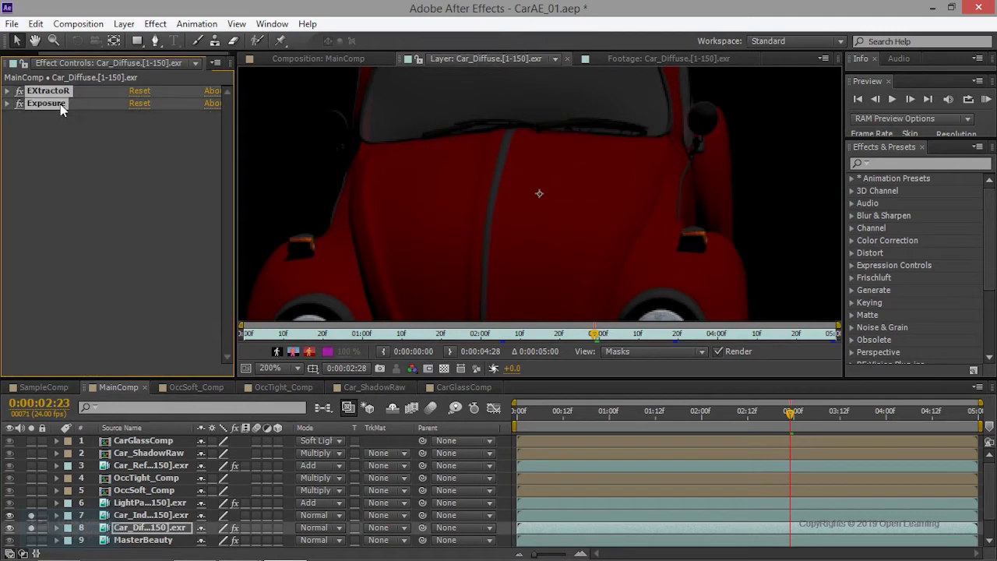
pyautogui.click(154, 512)
pyautogui.hotkey('ctrl', 'v')
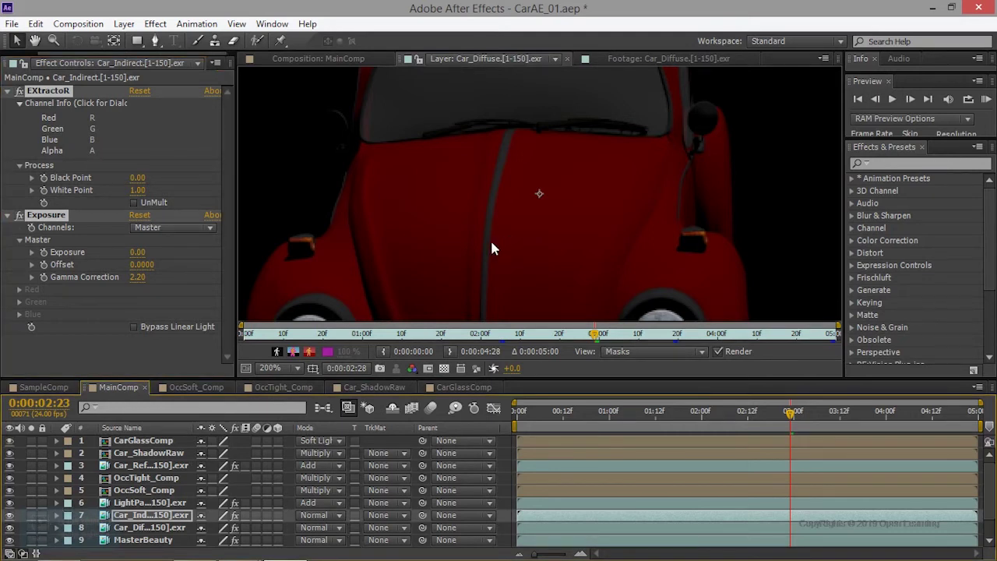
pyautogui.click(323, 58)
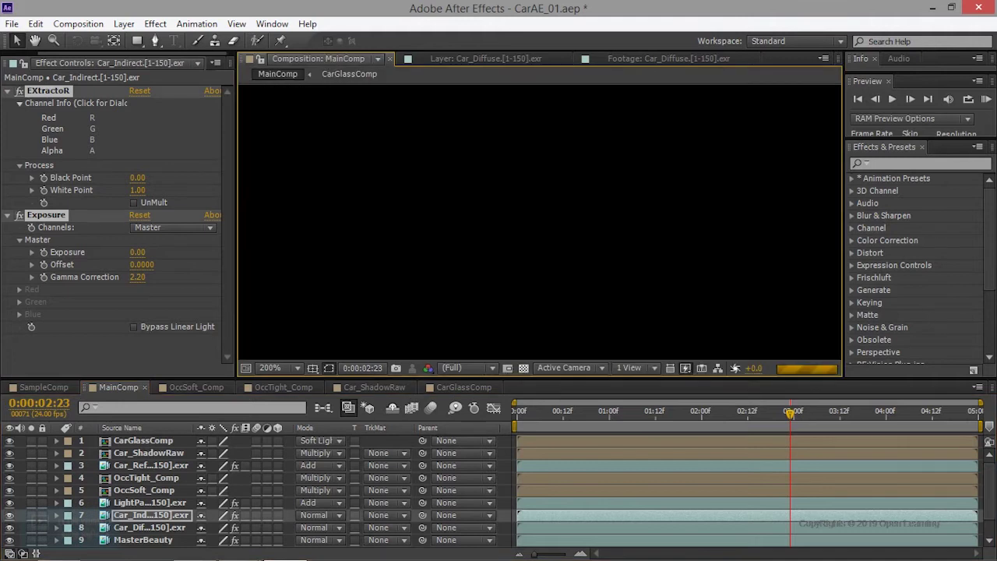
# Compare the composite with the Car_Indirect layer hidden and shown.
pyautogui.scroll(-1, 563, 268)
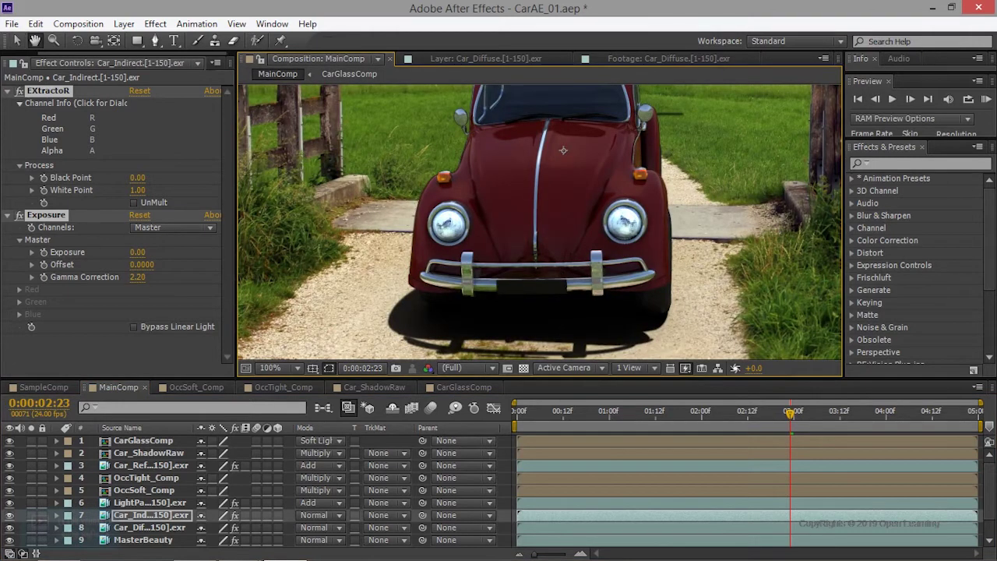
pyautogui.scroll(-1, 550, 208)
pyautogui.moveTo(553, 300); pyautogui.dragTo(551, 300)
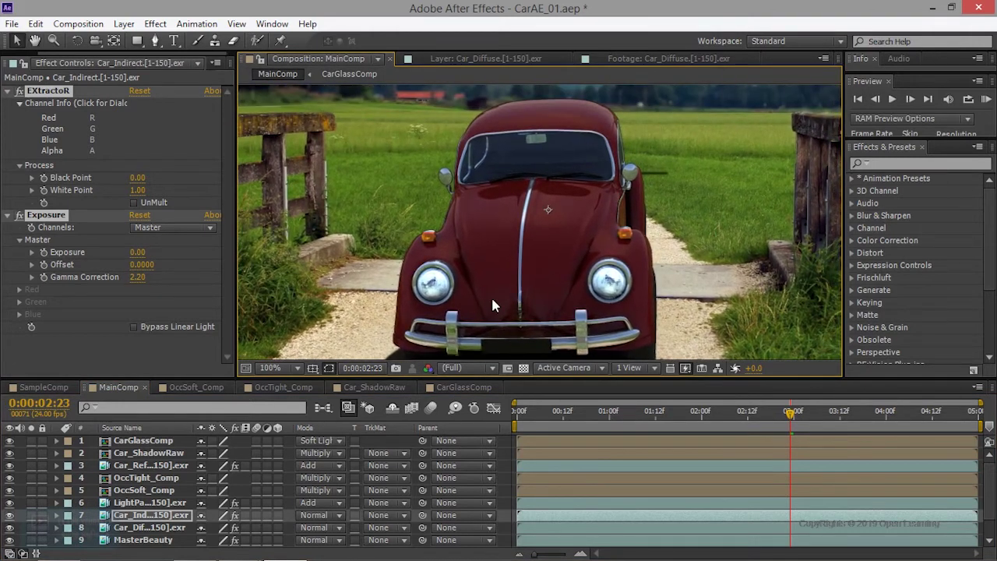
pyautogui.click(10, 515)
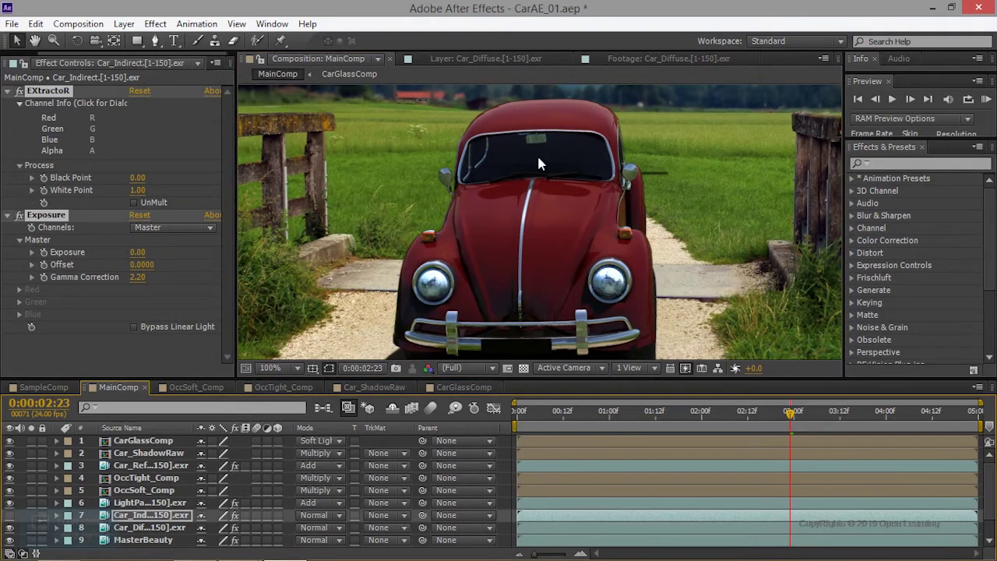
pyautogui.click(10, 515)
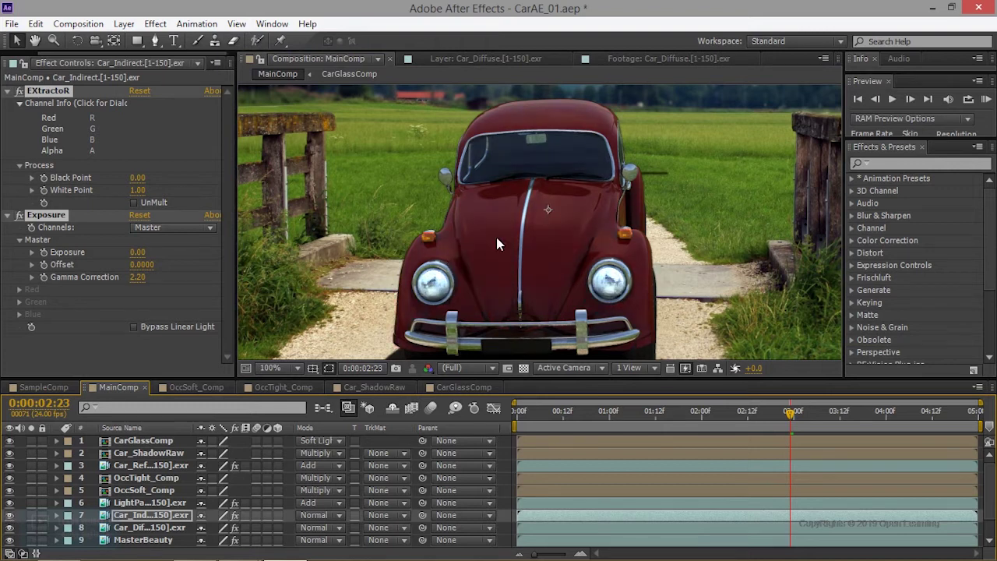
pyautogui.moveTo(586, 269); pyautogui.dragTo(580, 267)
pyautogui.moveTo(477, 277); pyautogui.dragTo(462, 235)
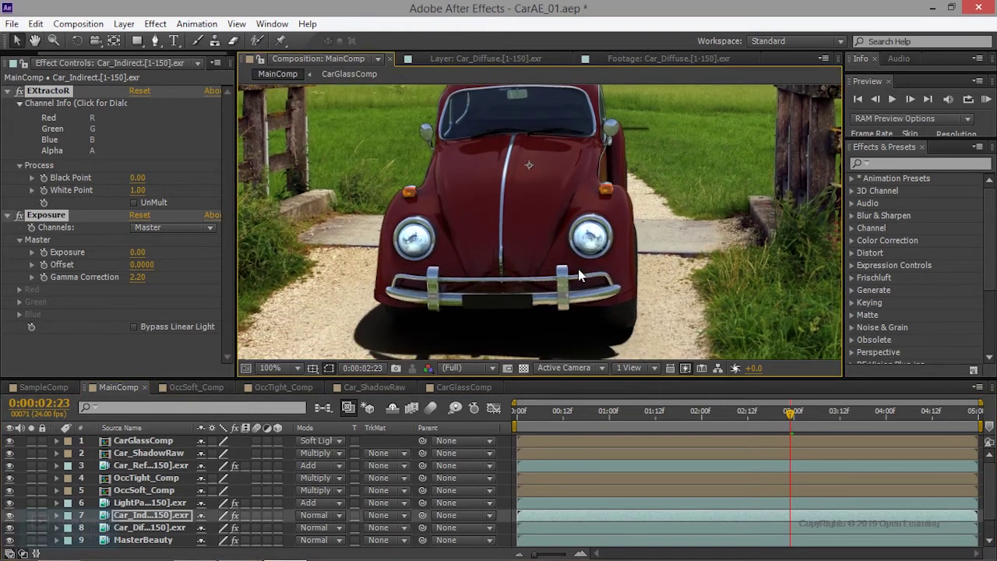
# Delete the Car_Diffuse layer from MainComp and select Car_Indirect to check its effects.
pyautogui.click(152, 528)
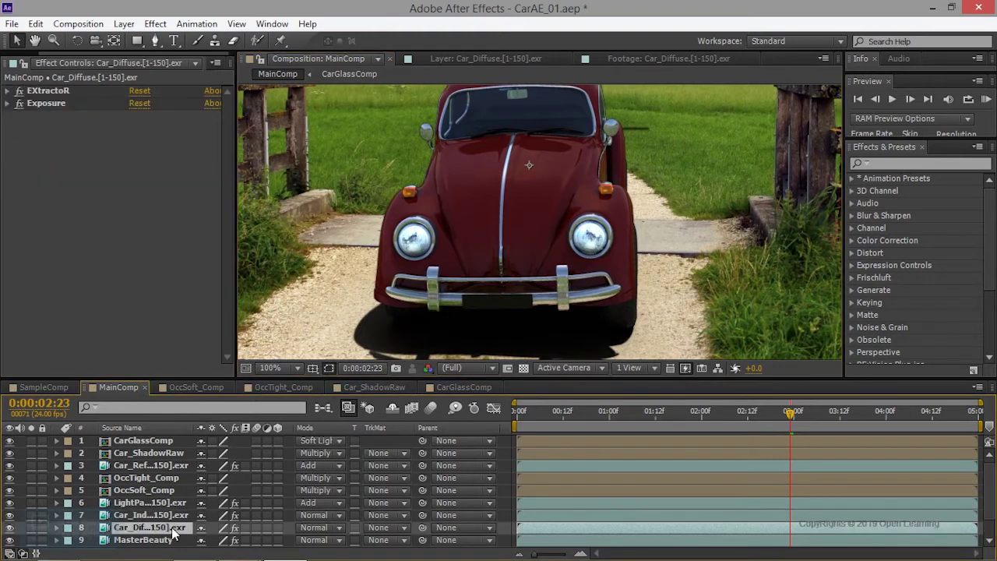
pyautogui.rightClick(136, 529)
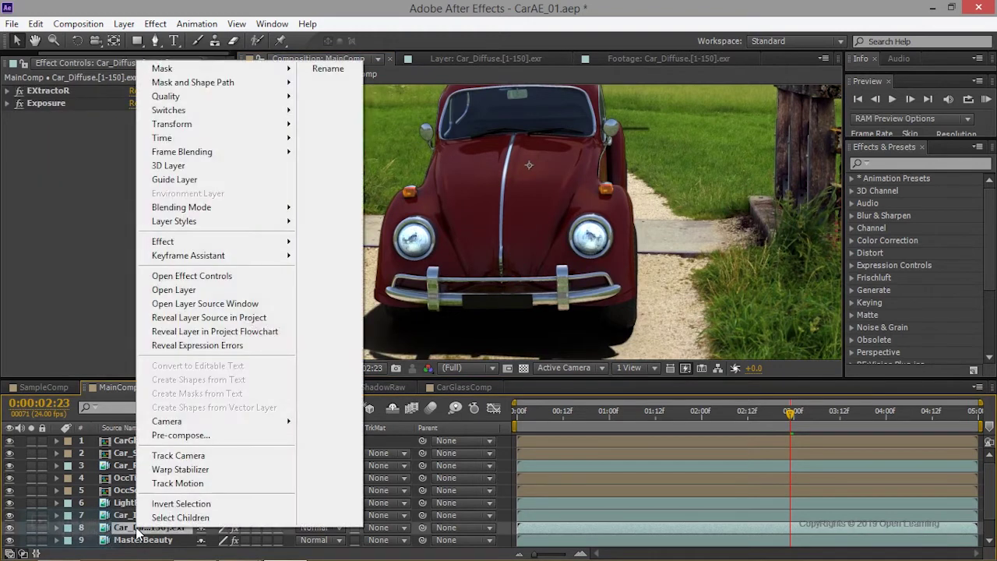
pyautogui.click(126, 530)
pyautogui.press('Delete')
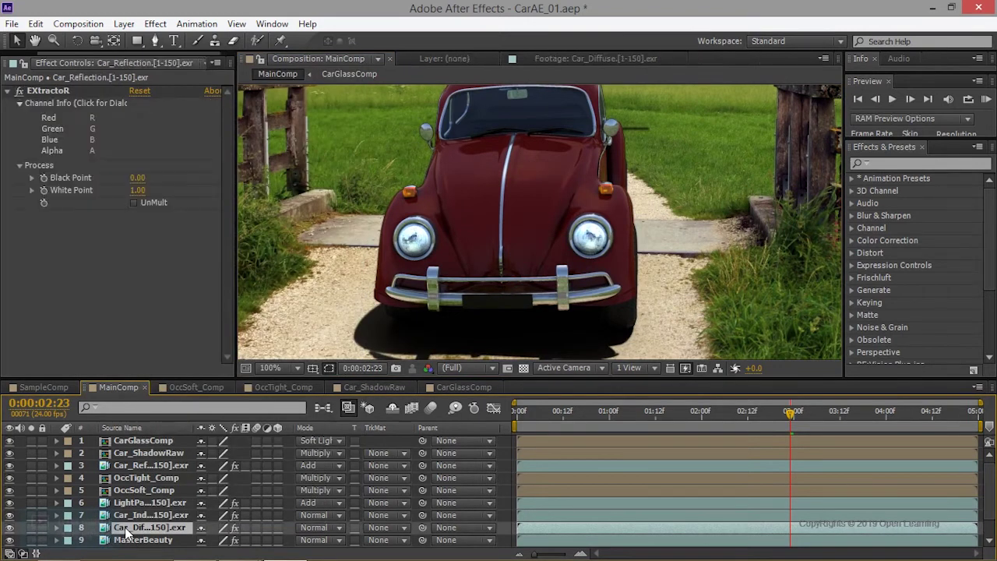
pyautogui.scroll(-2, 588, 290)
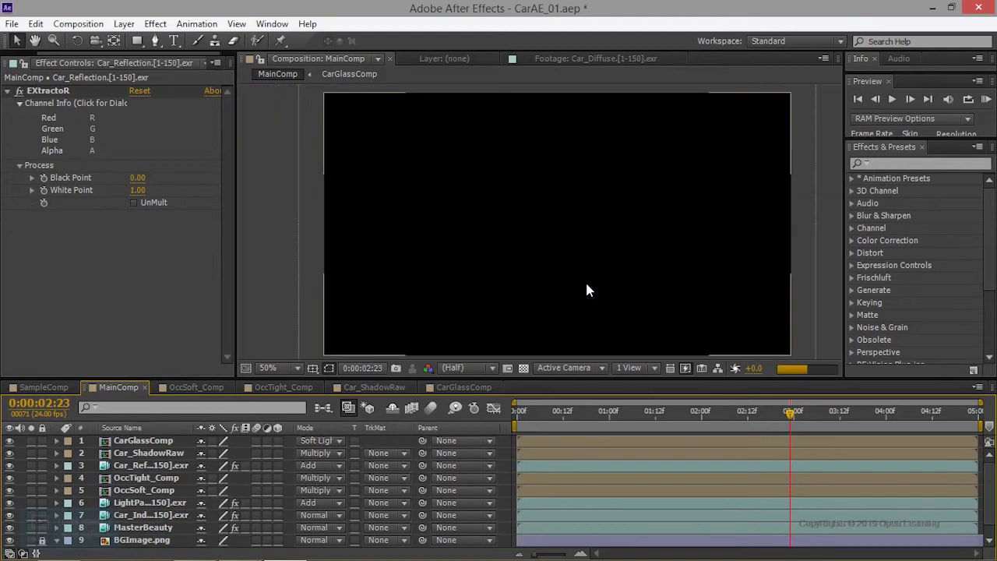
pyautogui.moveTo(588, 290)
pyautogui.mouseDown()
pyautogui.moveTo(546, 282)
pyautogui.moveTo(499, 363)
pyautogui.moveTo(519, 345)
pyautogui.mouseUp()
pyautogui.scroll(2, 509, 288)
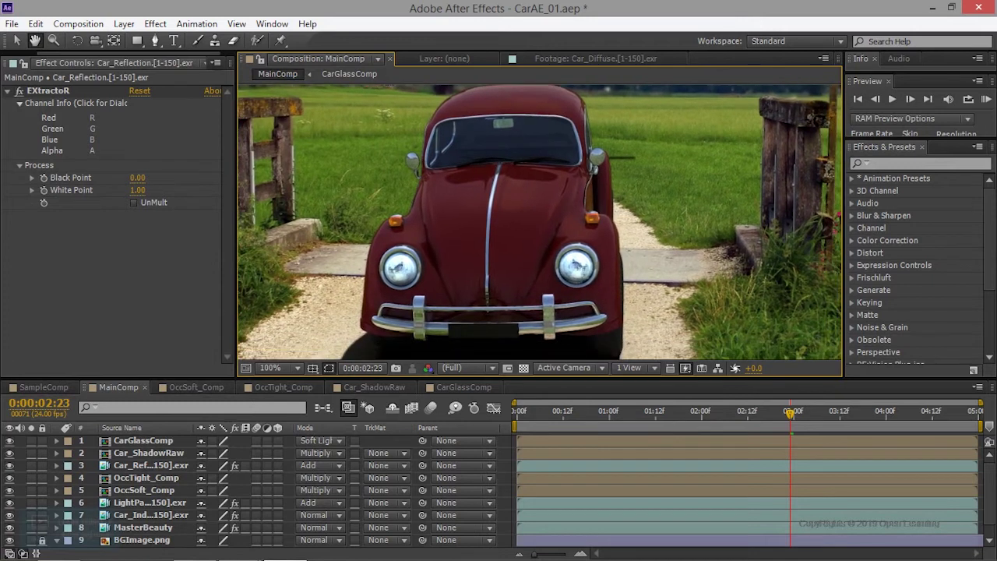
pyautogui.click(148, 527)
pyautogui.click(150, 515)
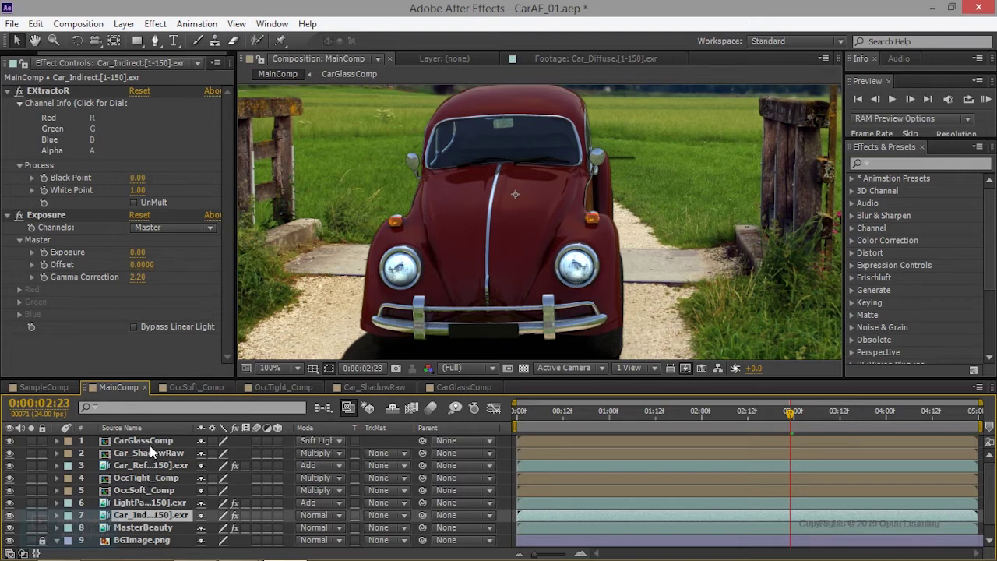
# Create a new adjustment layer in MainComp and apply Hue/Saturation to it.
pyautogui.click(124, 23)
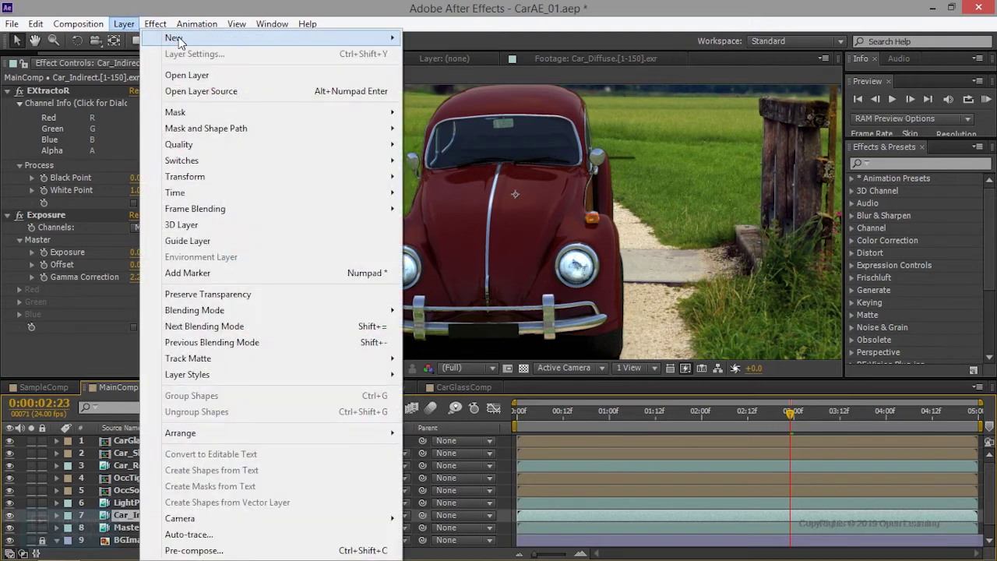
pyautogui.moveTo(262, 42)
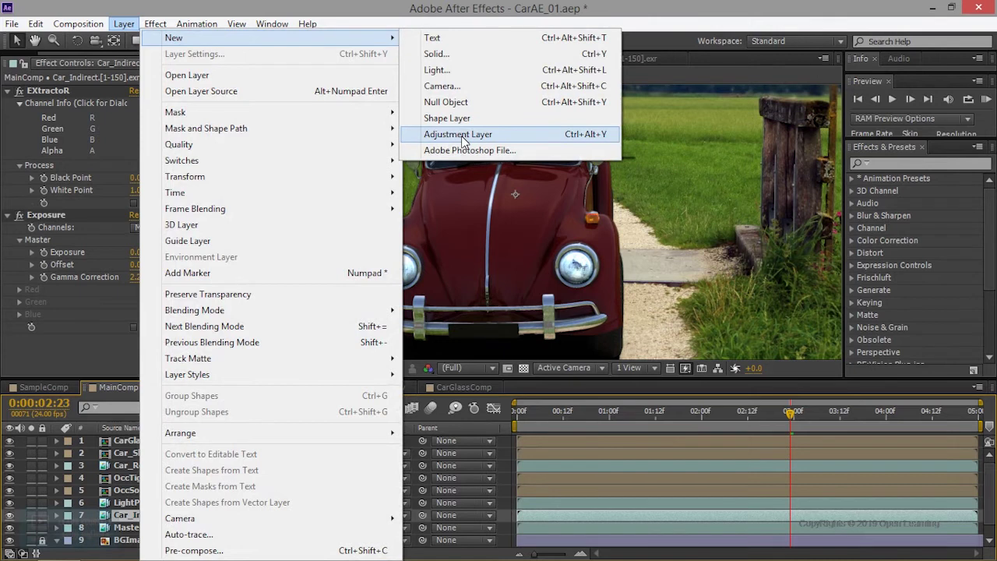
pyautogui.click(465, 140)
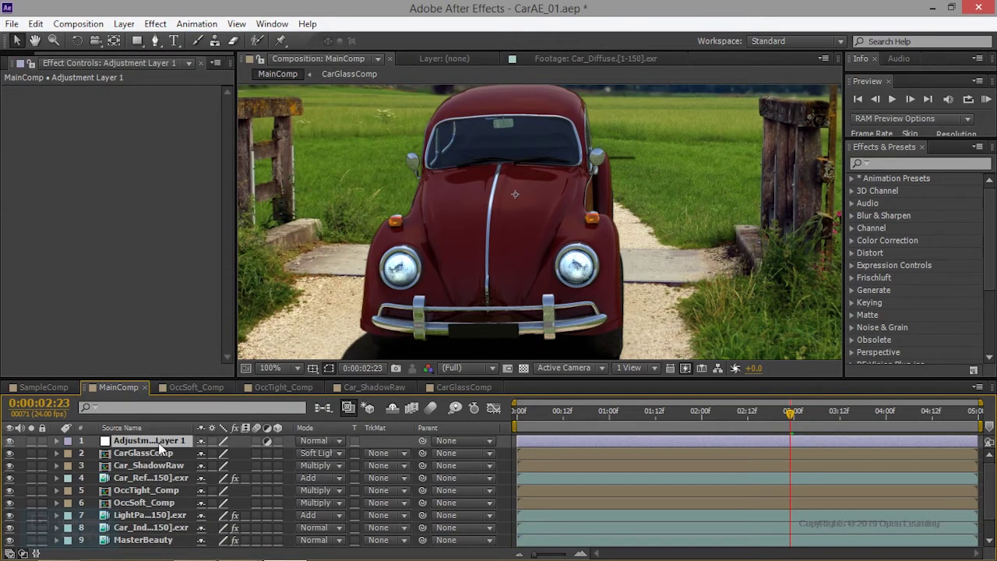
pyautogui.rightClick(158, 443)
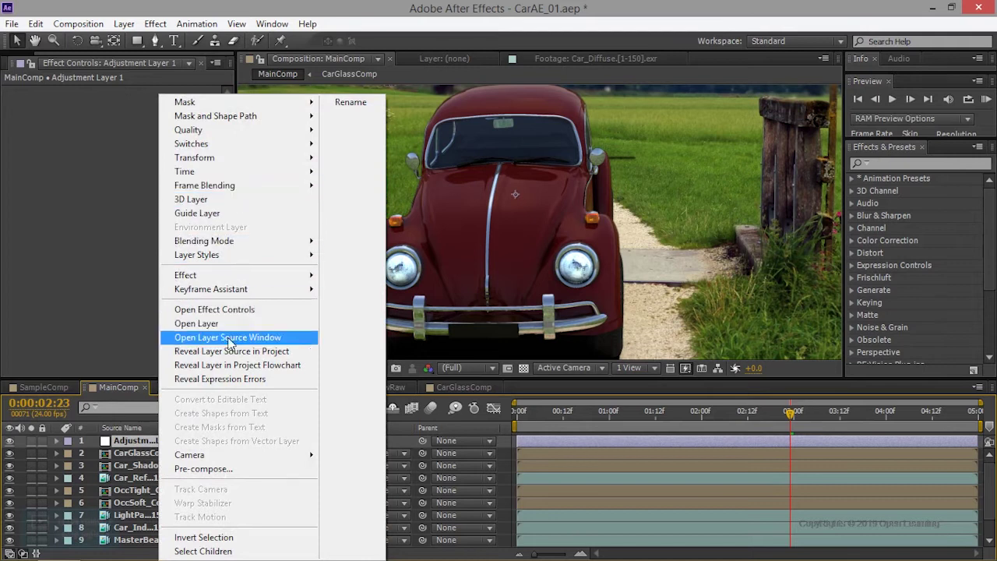
pyautogui.moveTo(284, 277)
pyautogui.moveTo(425, 263)
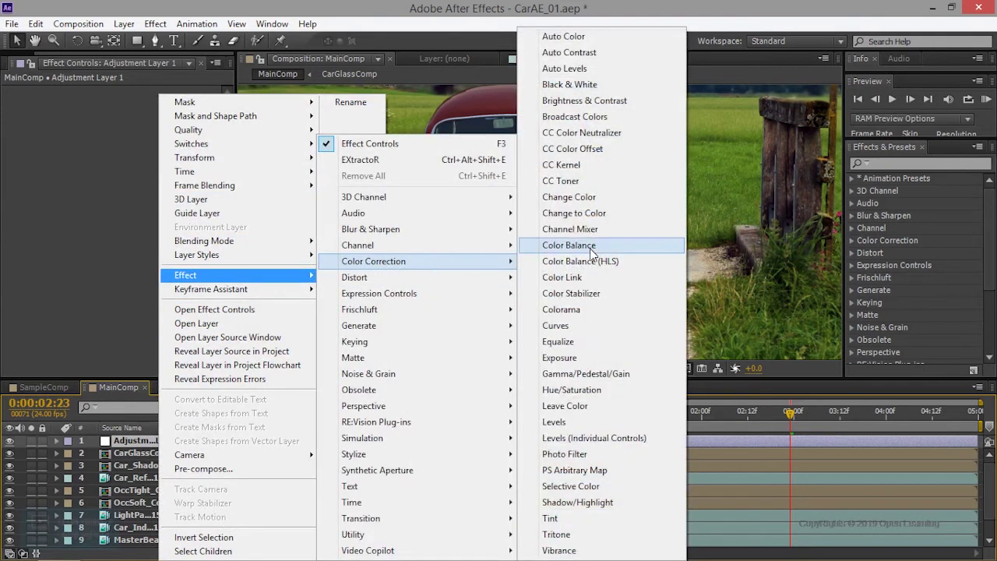
pyautogui.click(579, 392)
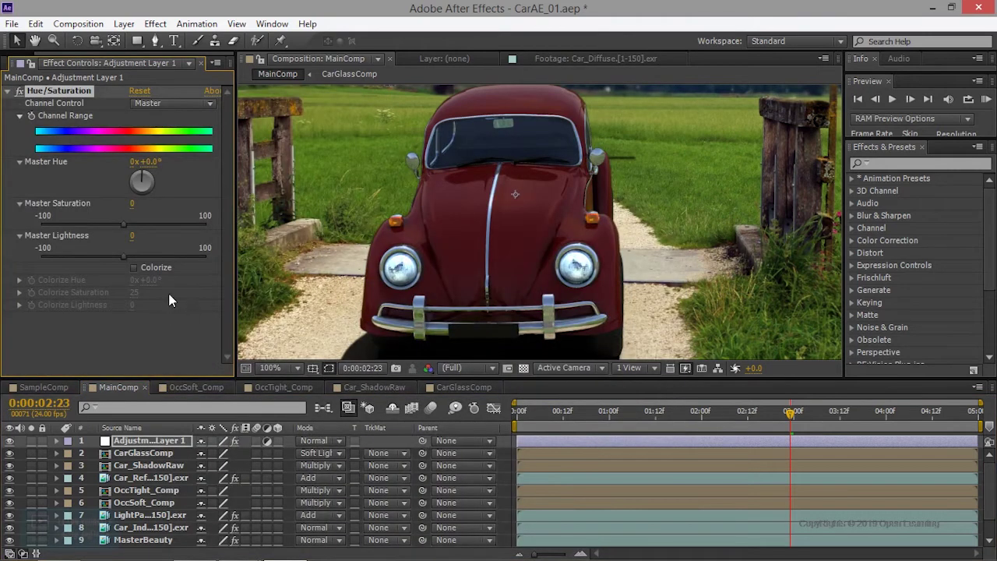
# Set Master Saturation to 26 and move the adjustment layer directly above Car_Indirect.
pyautogui.moveTo(124, 225); pyautogui.dragTo(166, 225)
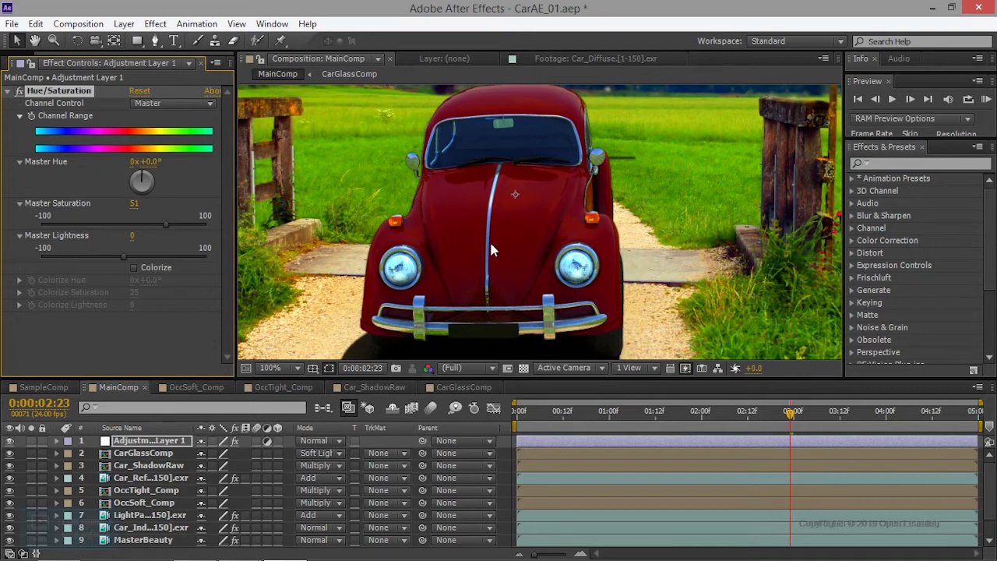
pyautogui.moveTo(164, 224); pyautogui.dragTo(146, 225)
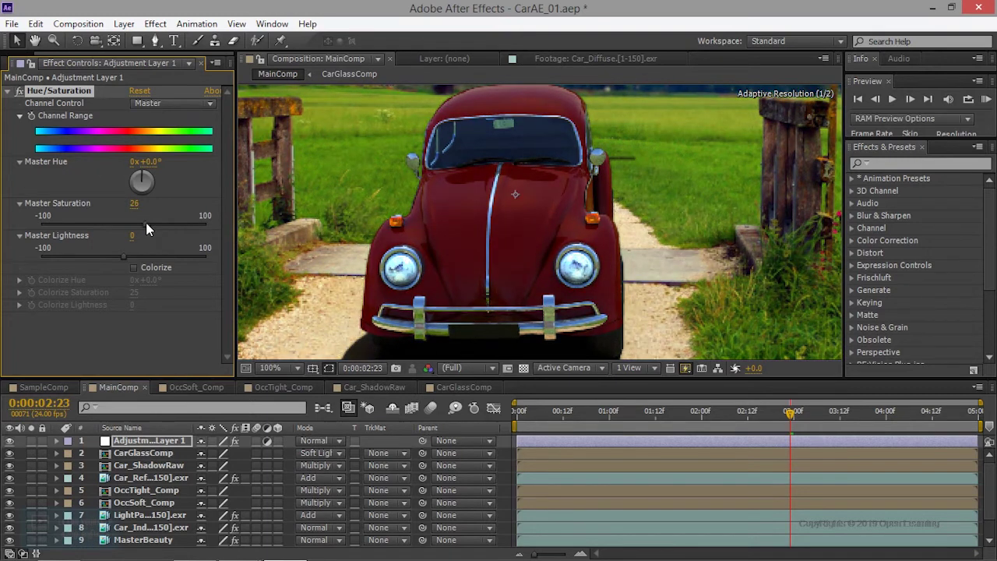
pyautogui.scroll(-2, 153, 515)
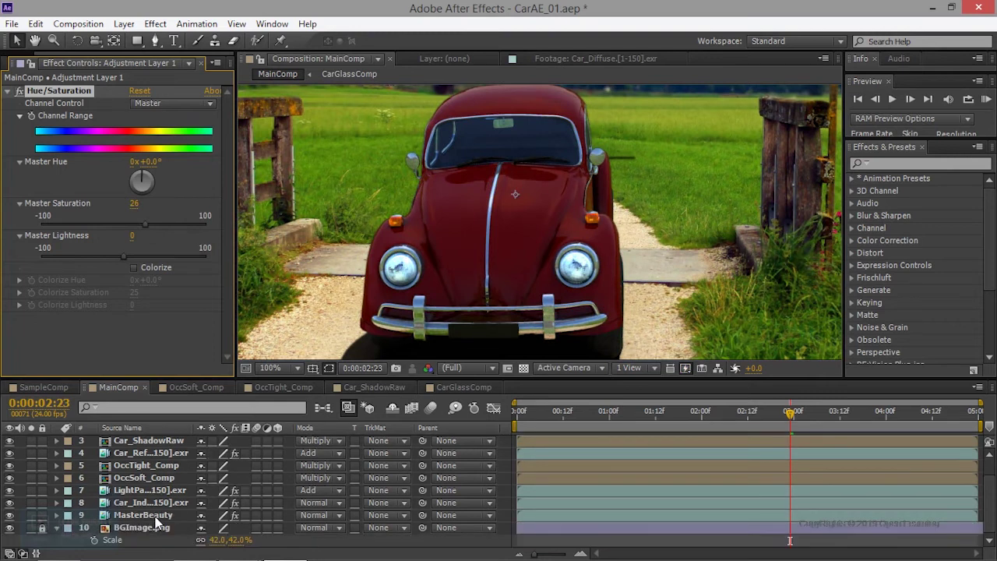
pyautogui.scroll(2, 152, 515)
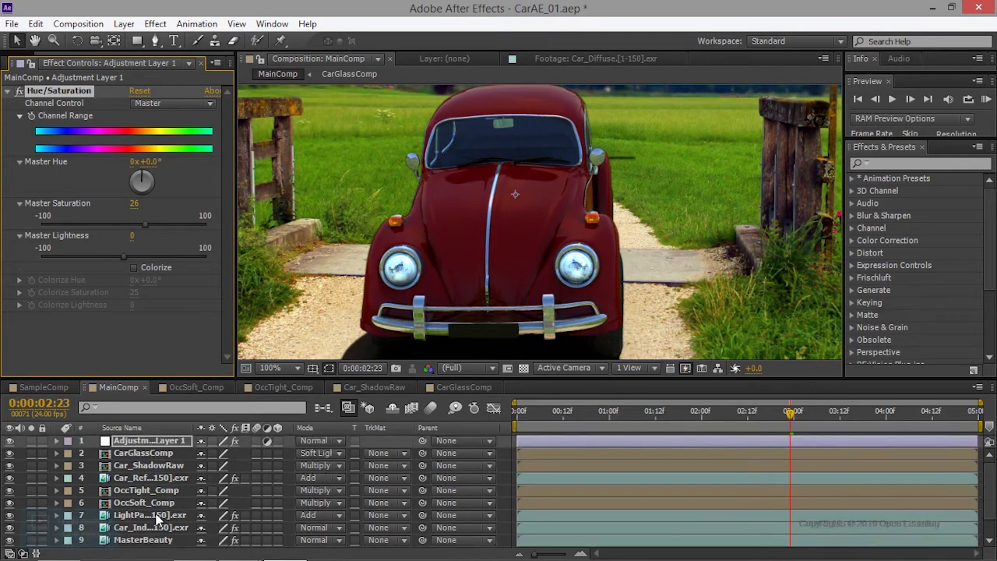
pyautogui.moveTo(148, 453); pyautogui.dragTo(160, 528)
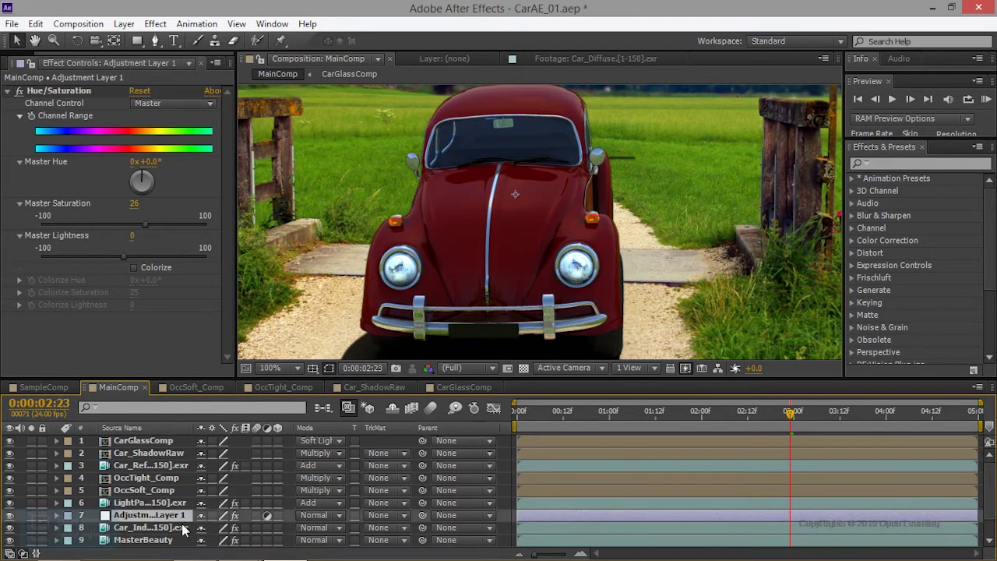
# Pre-compose the adjustment layer and Car_Indirect into a precomp named ColorIndirecctPass.
pyautogui.keyDown('shift'); pyautogui.click(165, 530); pyautogui.keyUp('shift')
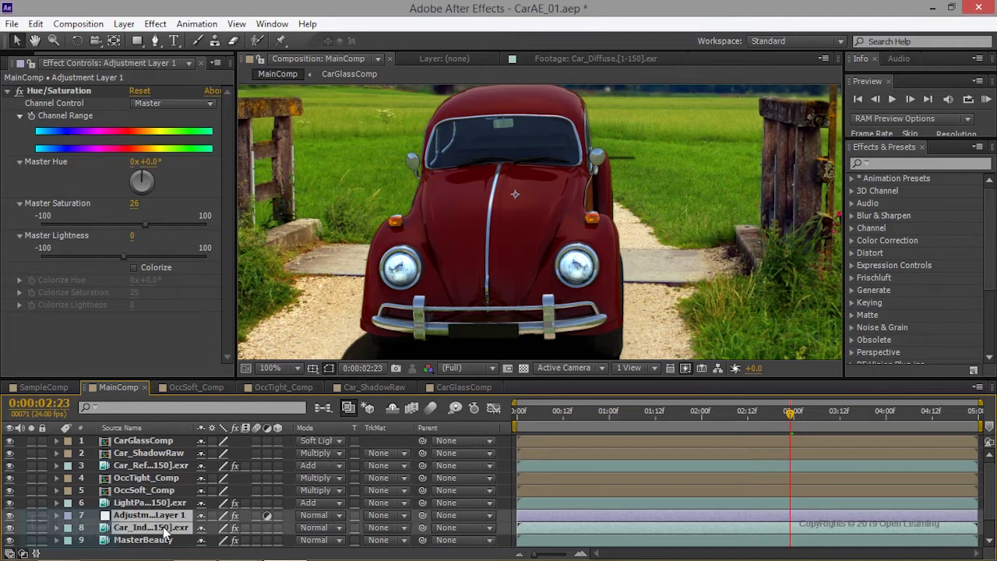
pyautogui.hotkey('ctrl', 'shift', 'c')
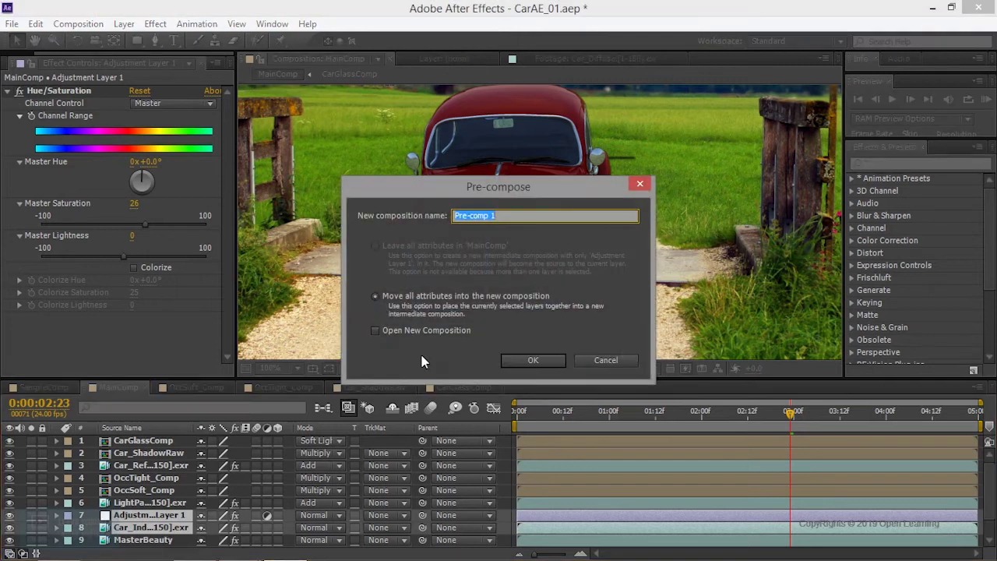
pyautogui.write('Co')
pyautogui.write('recctPass')
pyautogui.press('Return')
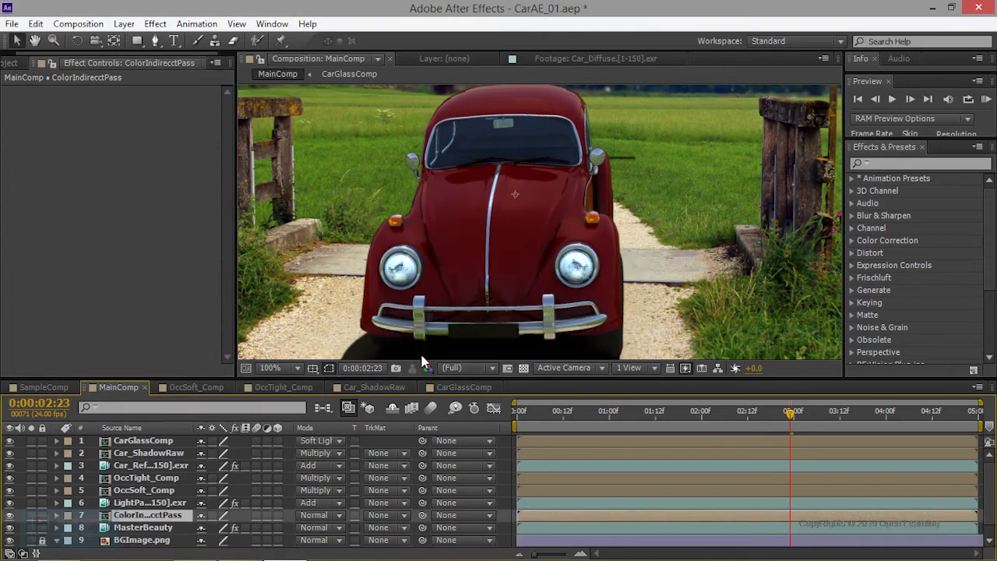
# Open ColorIndirecctPass and show the adjustment layer's Hue/Saturation settings.
pyautogui.doubleClick(171, 516)
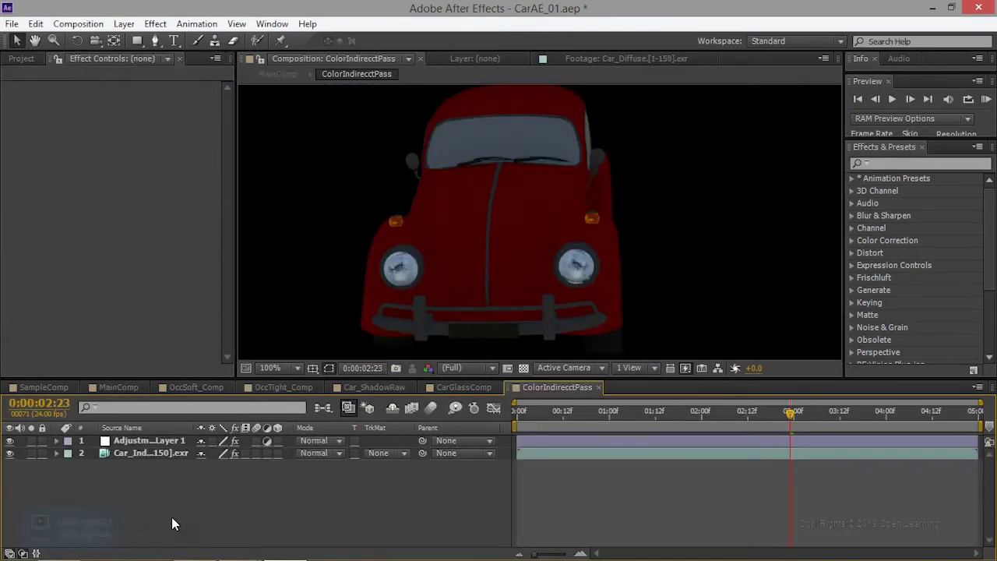
pyautogui.click(144, 440)
pyautogui.click(145, 232)
# Raise Master Saturation to 41, lock Effect Controls, and tweak saturation while viewing MainComp.
pyautogui.moveTo(145, 227); pyautogui.dragTo(158, 227)
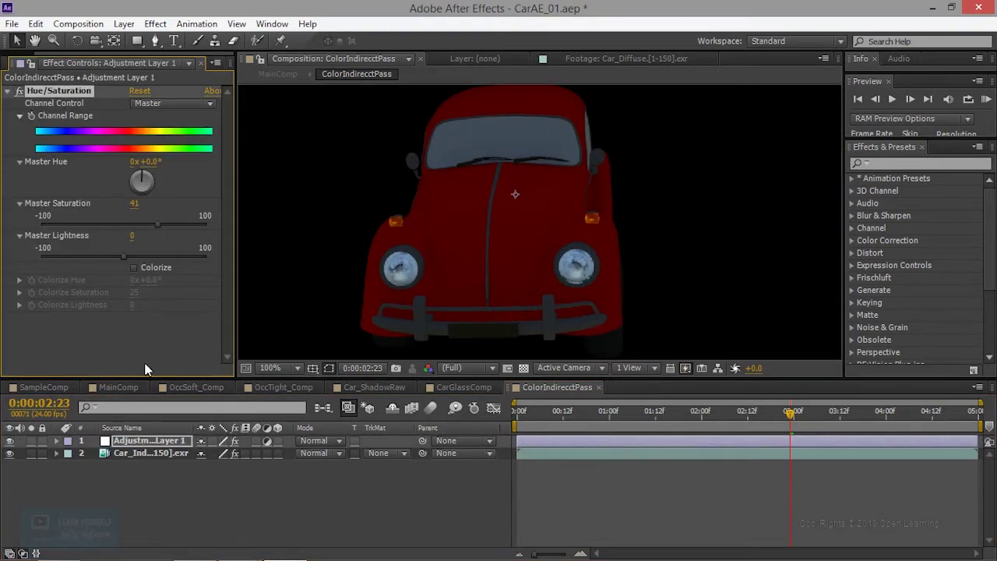
pyautogui.click(124, 388)
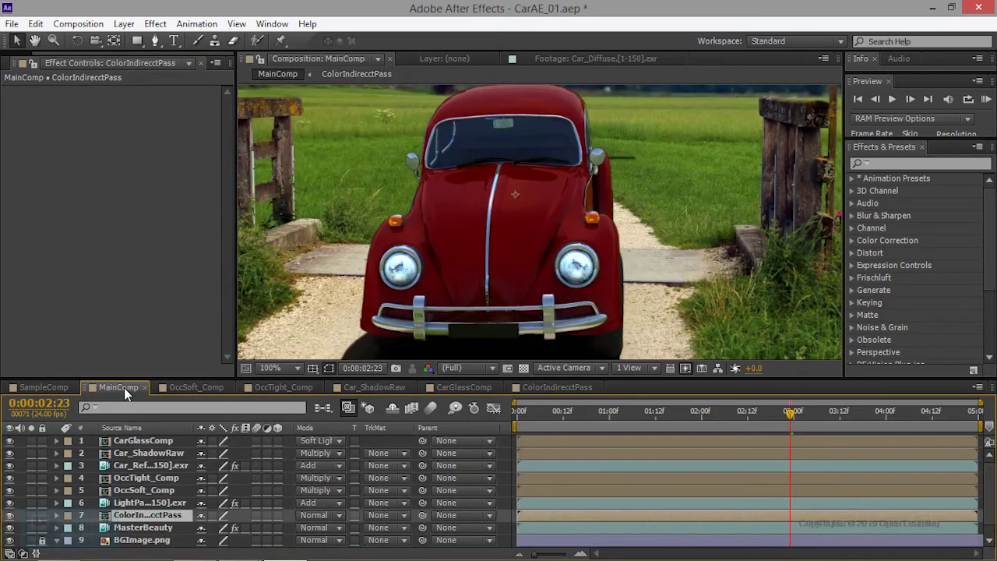
pyautogui.click(555, 387)
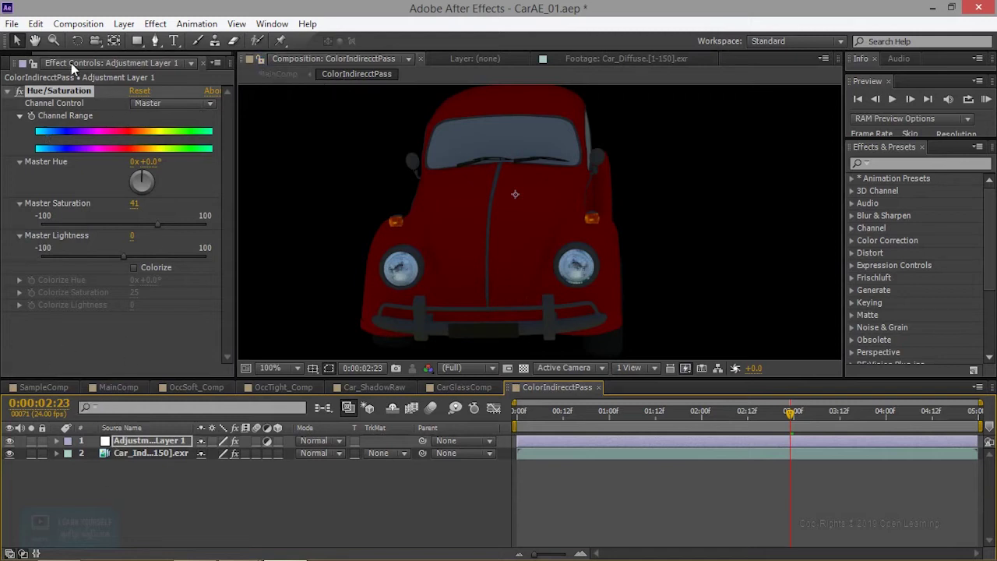
pyautogui.click(34, 63)
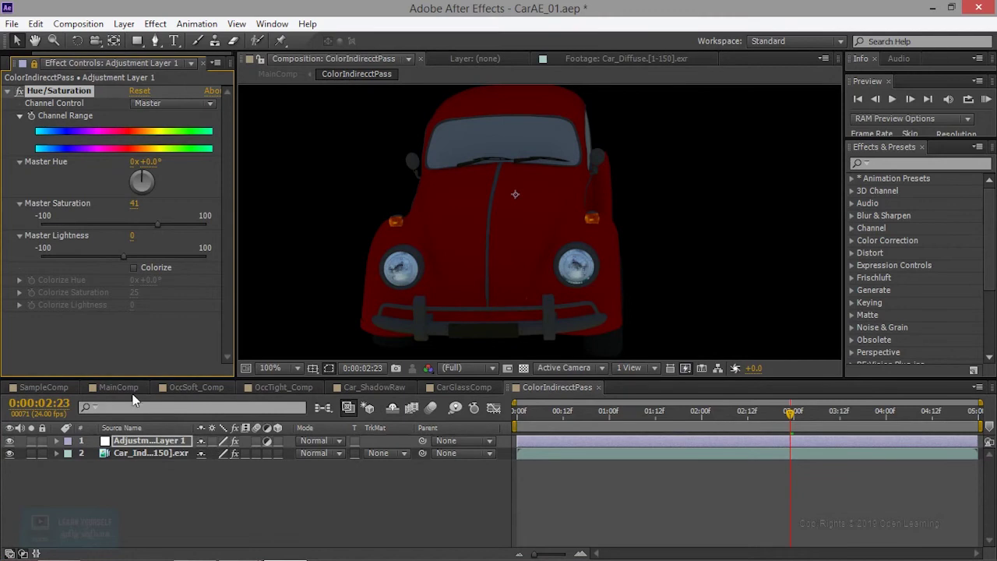
pyautogui.click(121, 387)
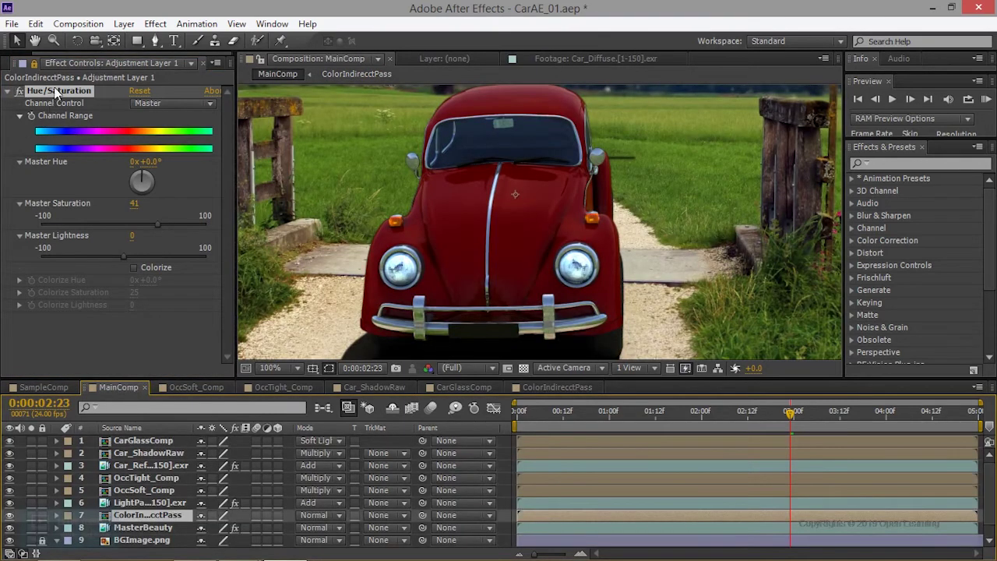
pyautogui.moveTo(175, 226); pyautogui.dragTo(184, 226)
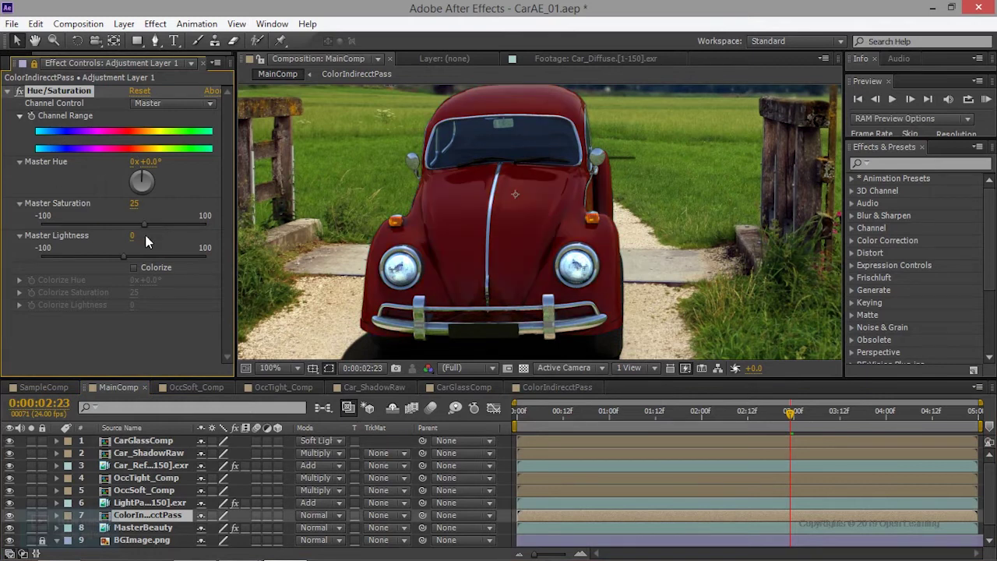
pyautogui.click(24, 92)
# Lower Master Saturation to 15, toggling Hue/Saturation on and off to compare.
pyautogui.click(21, 91)
pyautogui.moveTo(145, 227); pyautogui.dragTo(142, 226)
pyautogui.click(18, 94)
pyautogui.click(17, 94)
pyautogui.click(17, 94)
pyautogui.click(17, 93)
pyautogui.click(19, 92)
pyautogui.click(19, 92)
pyautogui.click(19, 91)
pyautogui.click(19, 92)
# Try other hues such as blue at +212°, then reset Master Hue to 0° and unlock Effect Controls.
pyautogui.moveTo(144, 181); pyautogui.dragTo(148, 197)
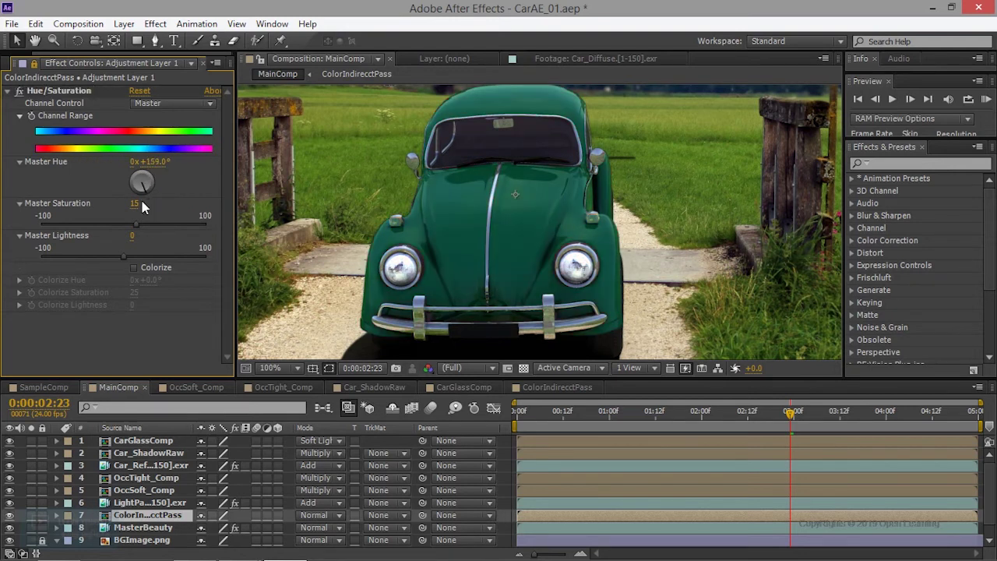
pyautogui.moveTo(142, 201); pyautogui.dragTo(137, 201)
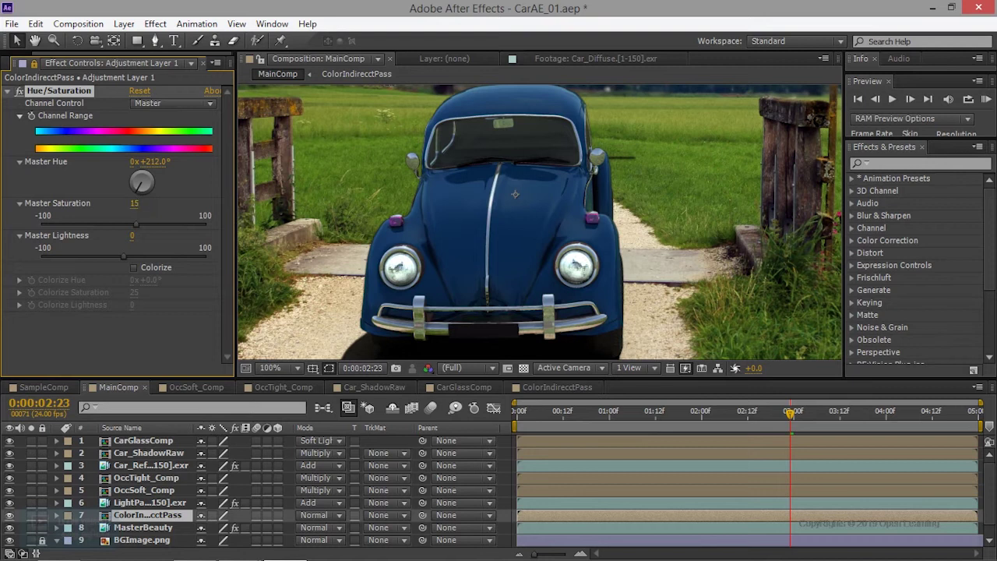
pyautogui.click(151, 162)
pyautogui.write('0')
pyautogui.press('Return')
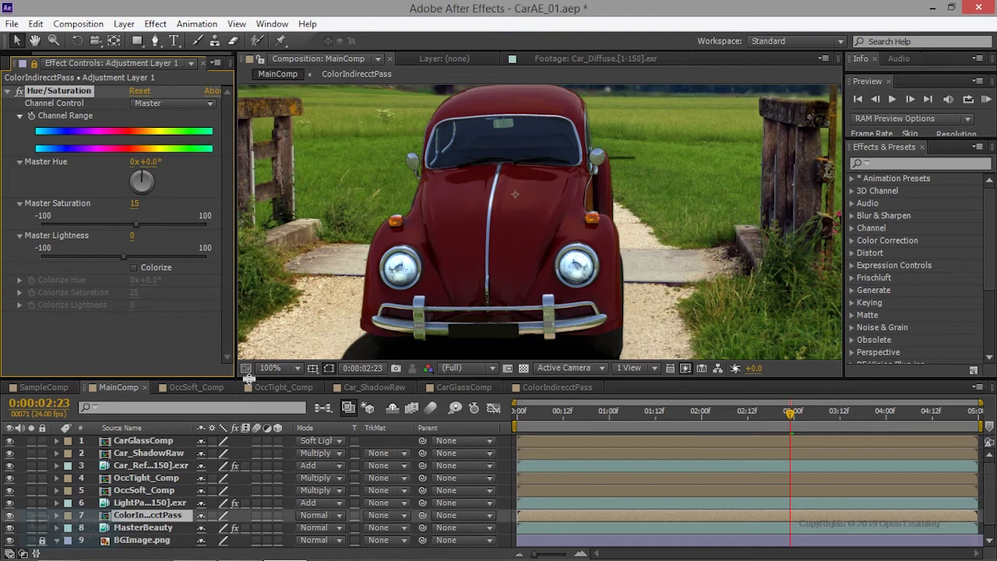
pyautogui.click(33, 63)
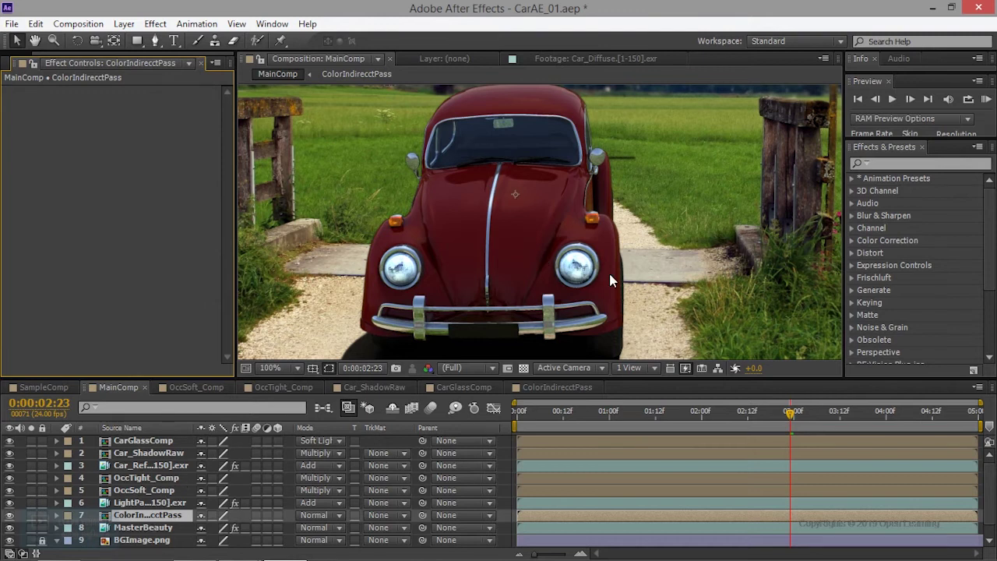
pyautogui.scroll(-2, 612, 281)
pyautogui.scroll(2, 626, 314)
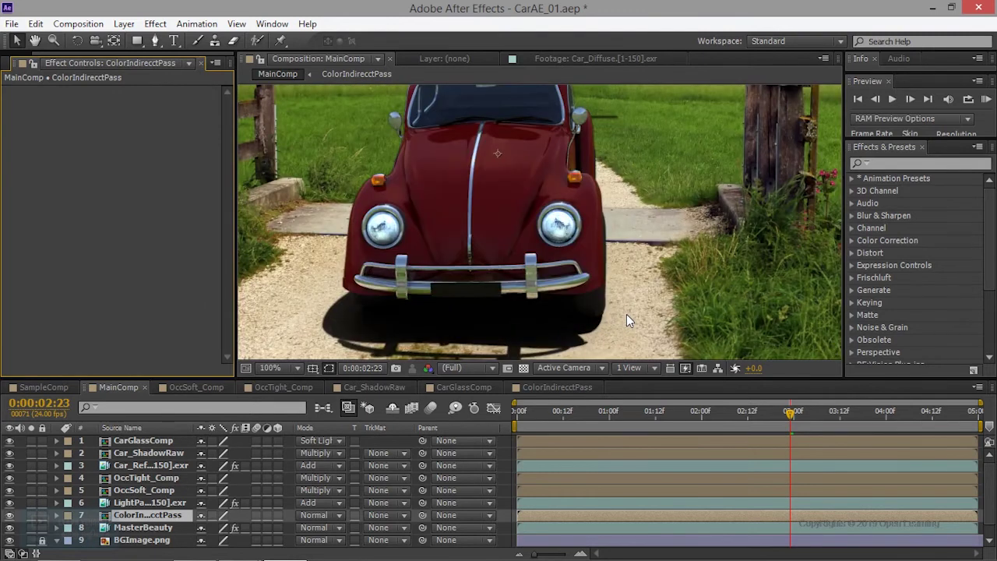
pyautogui.moveTo(611, 307); pyautogui.dragTo(670, 370)
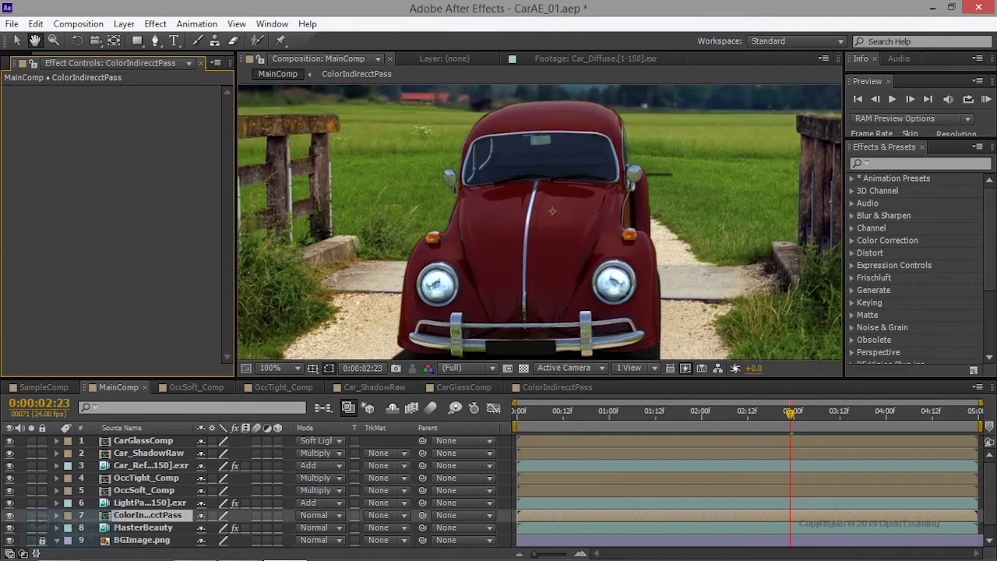
pyautogui.moveTo(669, 370); pyautogui.dragTo(660, 374)
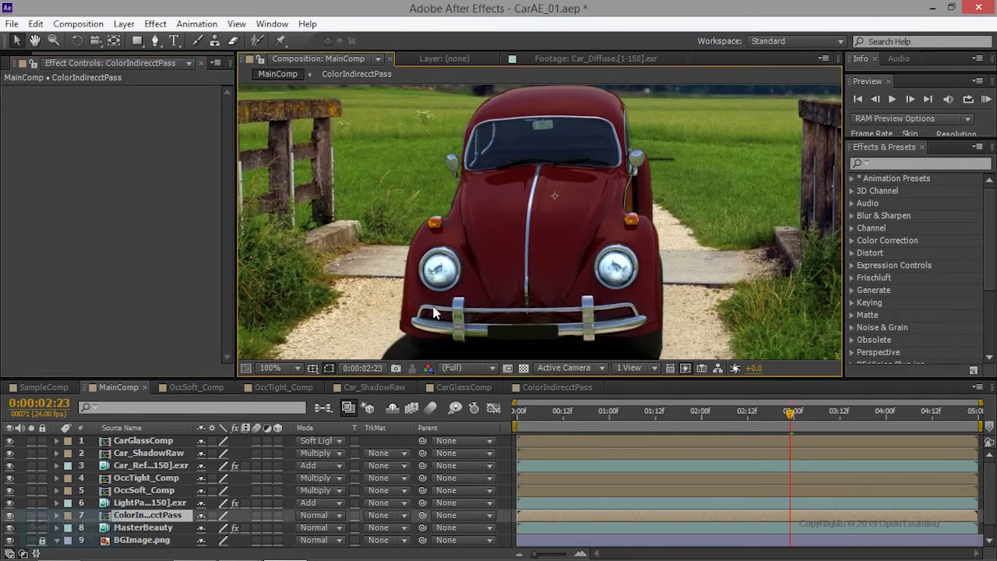
pyautogui.moveTo(593, 311); pyautogui.dragTo(606, 243)
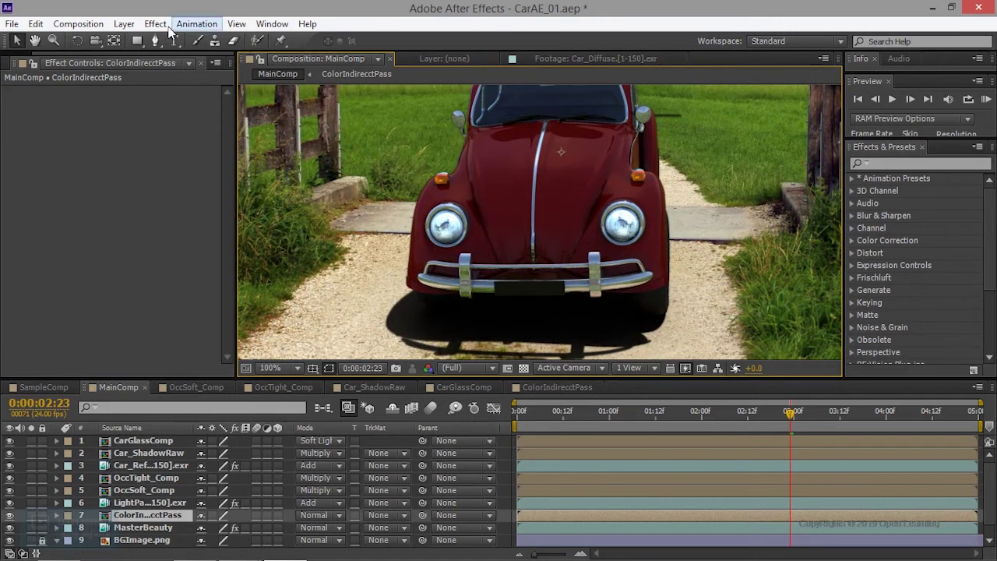
pyautogui.click(124, 24)
# Add a new top adjustment layer and apply a Photo Filter effect to it.
pyautogui.moveTo(210, 39)
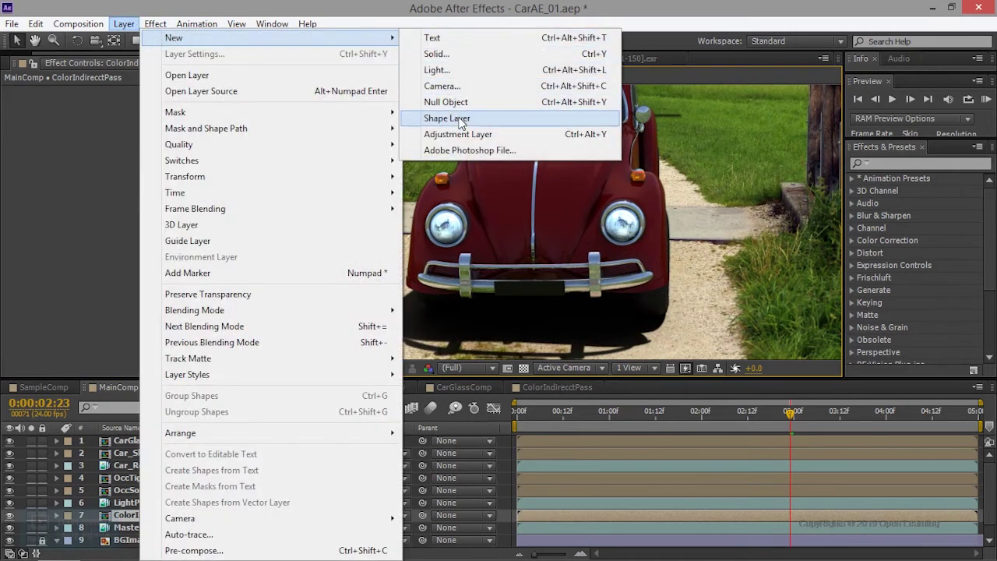
pyautogui.click(468, 137)
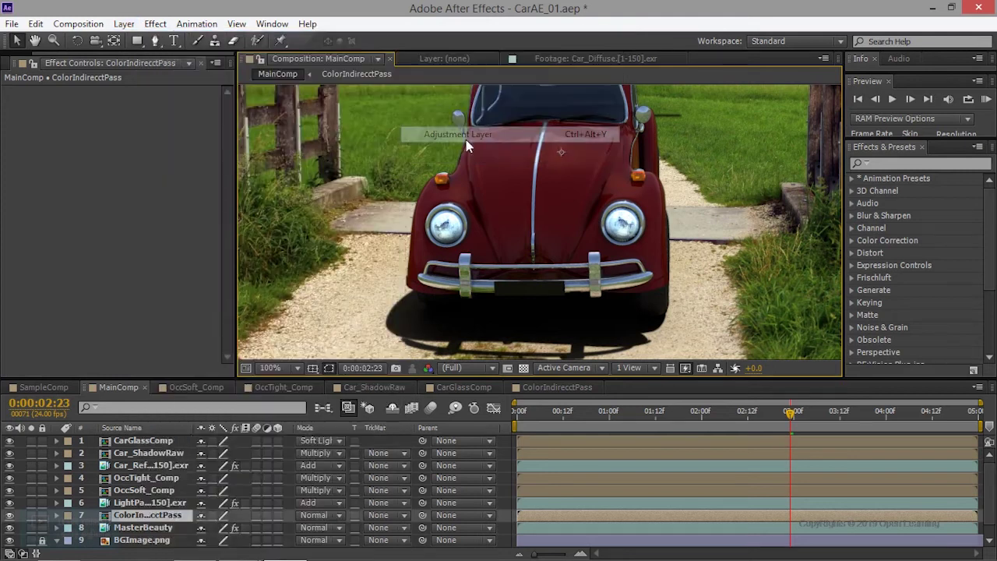
pyautogui.rightClick(133, 445)
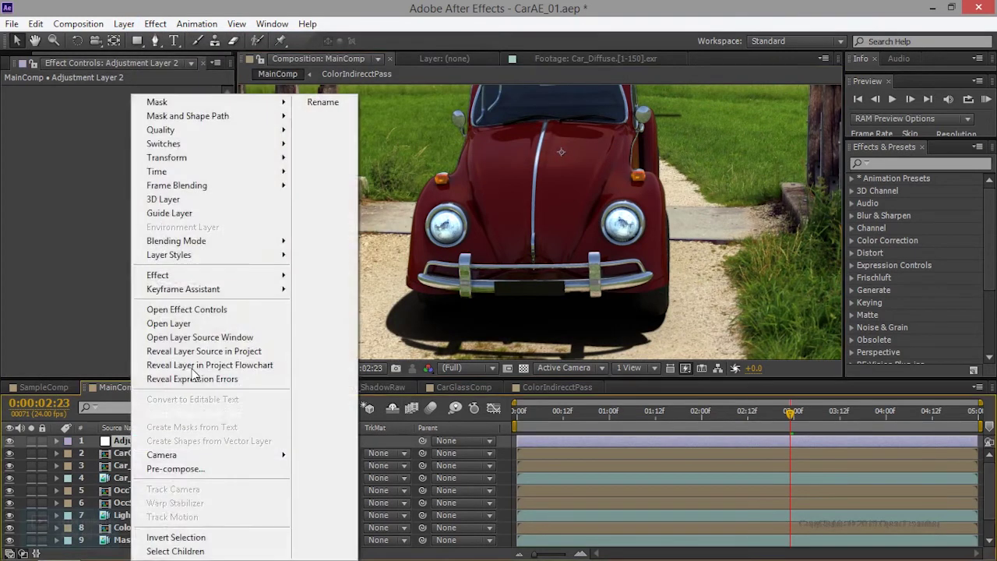
pyautogui.moveTo(211, 275)
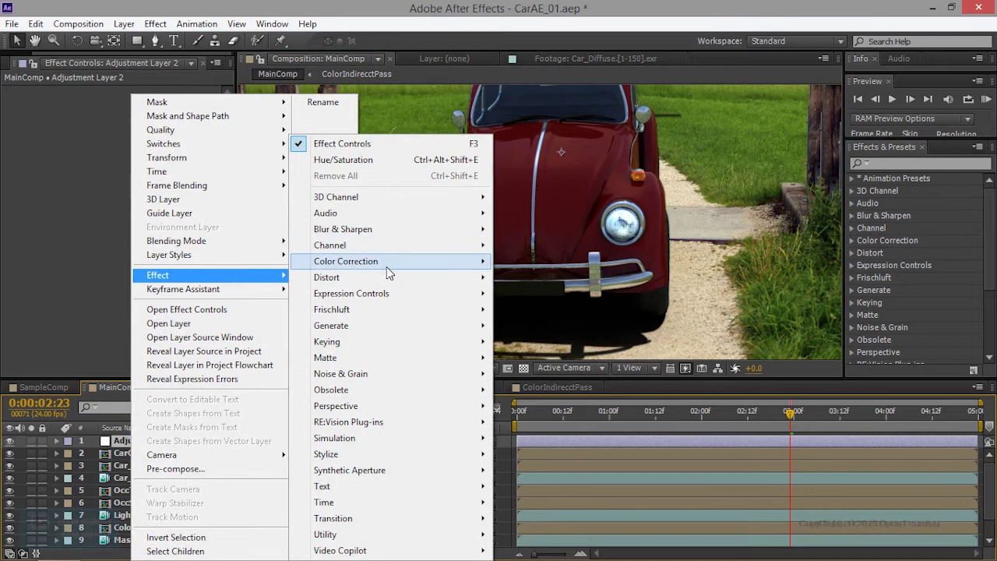
pyautogui.moveTo(387, 263)
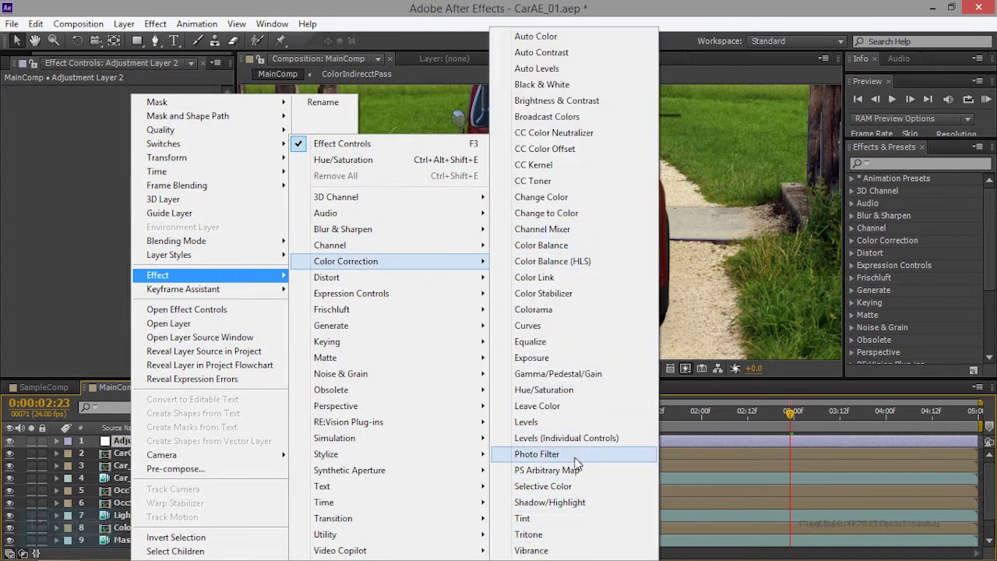
pyautogui.click(561, 454)
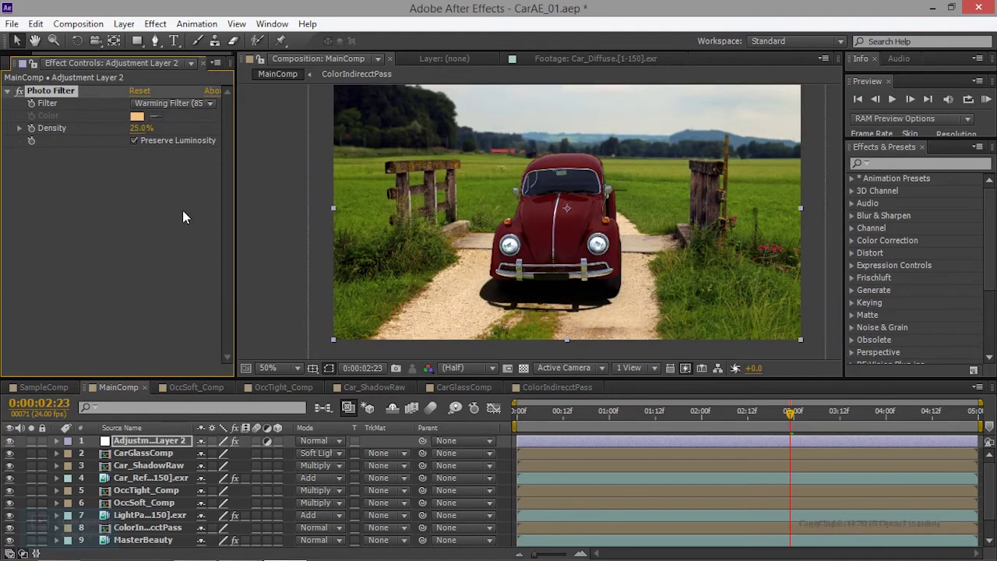
# Set the photo filter to Cooling Filter (80) with 6% density.
pyautogui.click(157, 105)
pyautogui.click(191, 167)
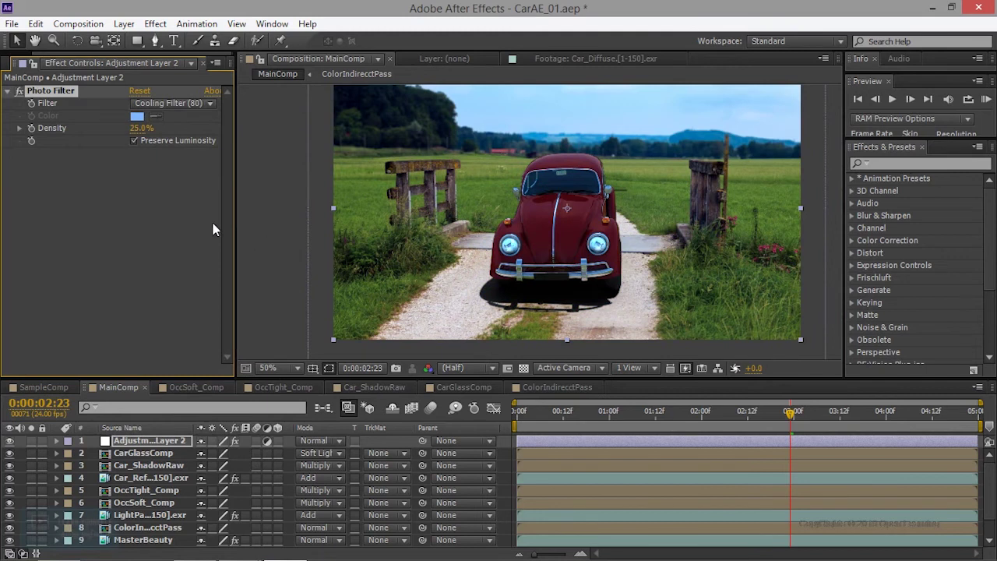
pyautogui.moveTo(141, 128); pyautogui.dragTo(133, 127)
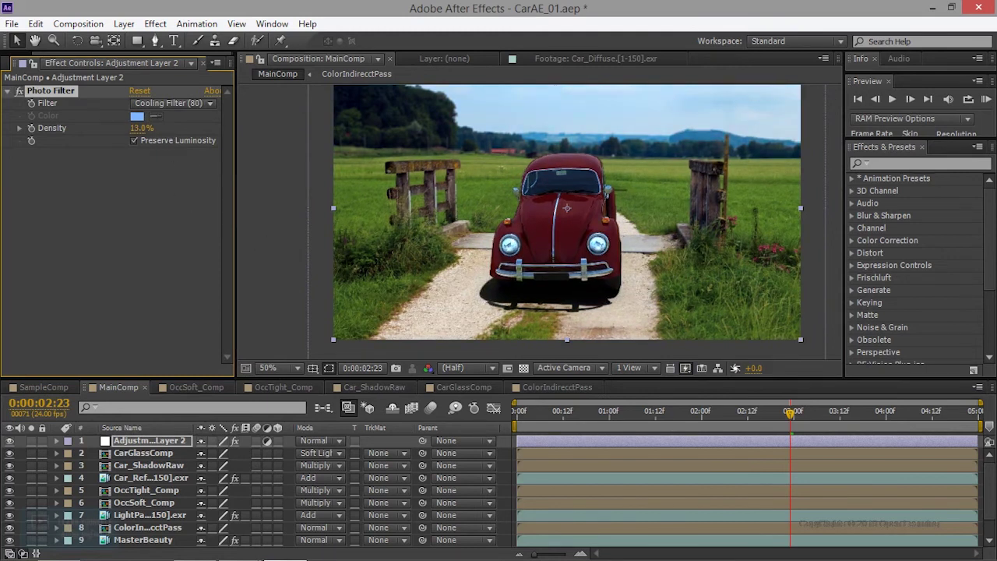
pyautogui.moveTo(140, 128); pyautogui.dragTo(130, 128)
pyautogui.rightClick(135, 240)
# Add a Curves effect to the adjustment layer and raise the upper RGB point to brighten.
pyautogui.moveTo(249, 263)
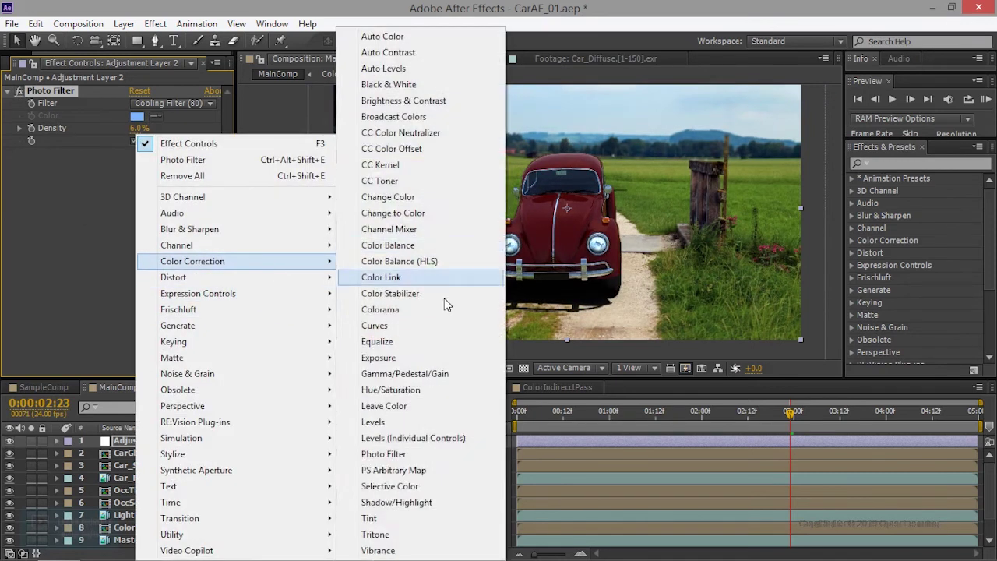
pyautogui.click(415, 326)
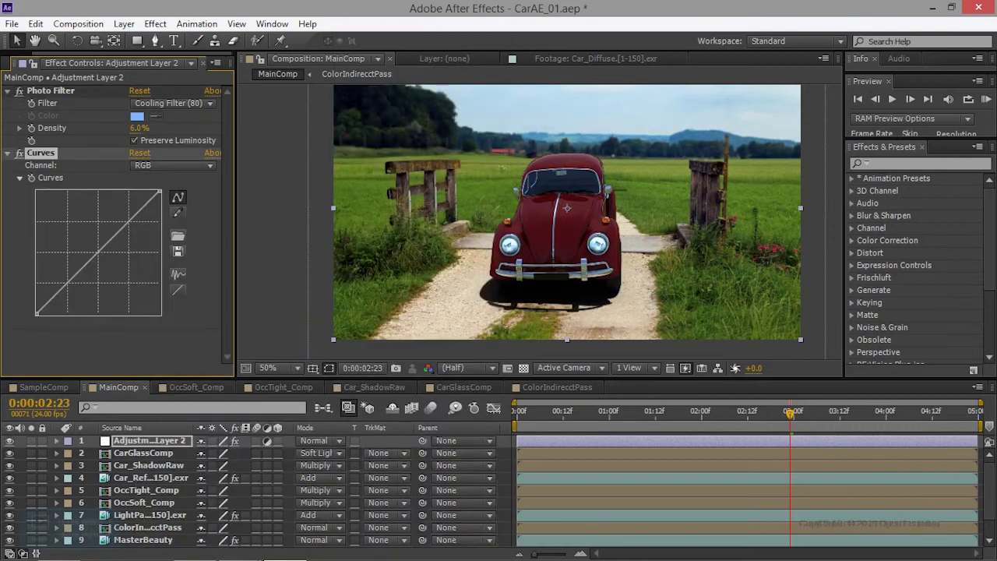
pyautogui.moveTo(132, 210); pyautogui.dragTo(125, 207)
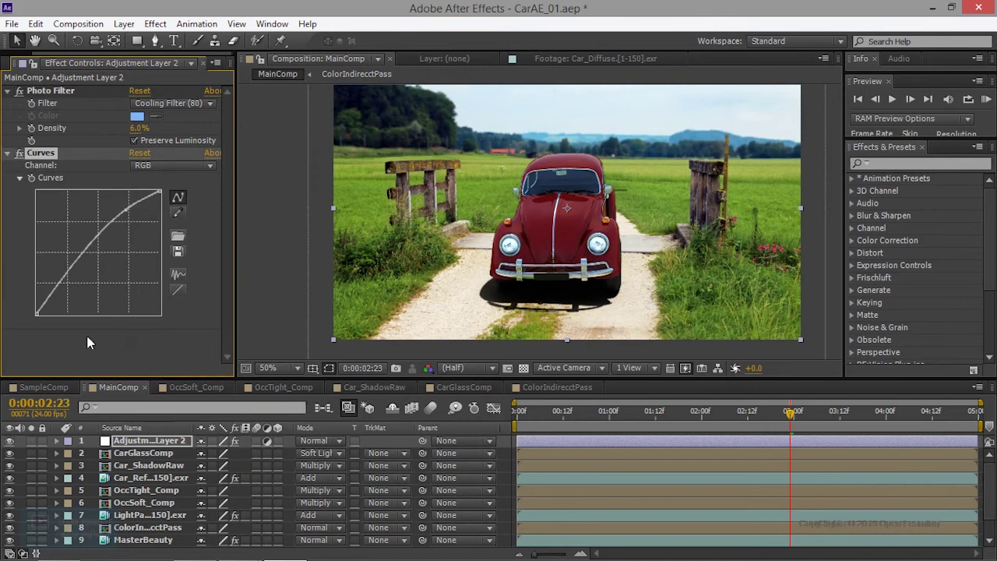
pyautogui.moveTo(131, 206); pyautogui.dragTo(126, 210)
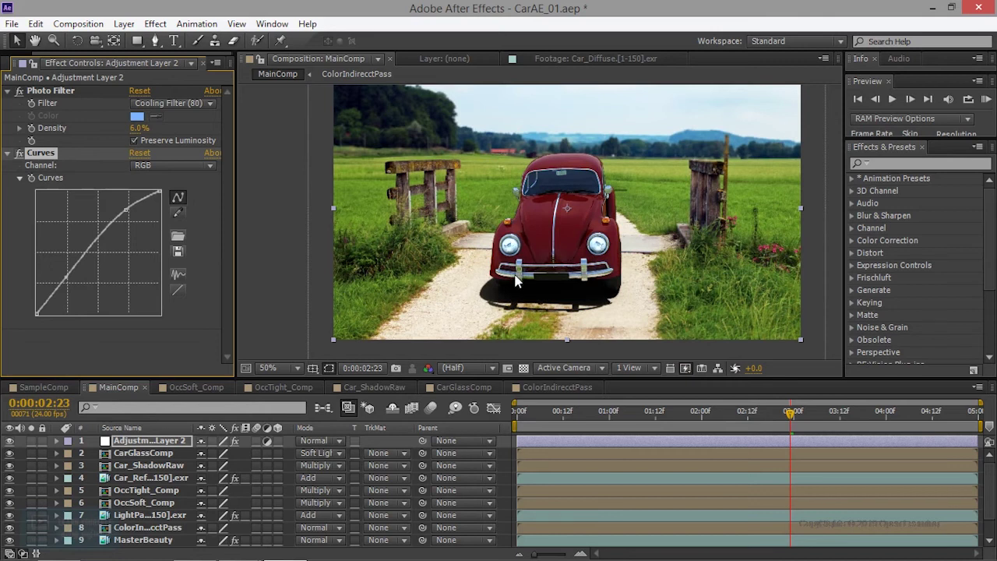
pyautogui.scroll(2, 514, 272)
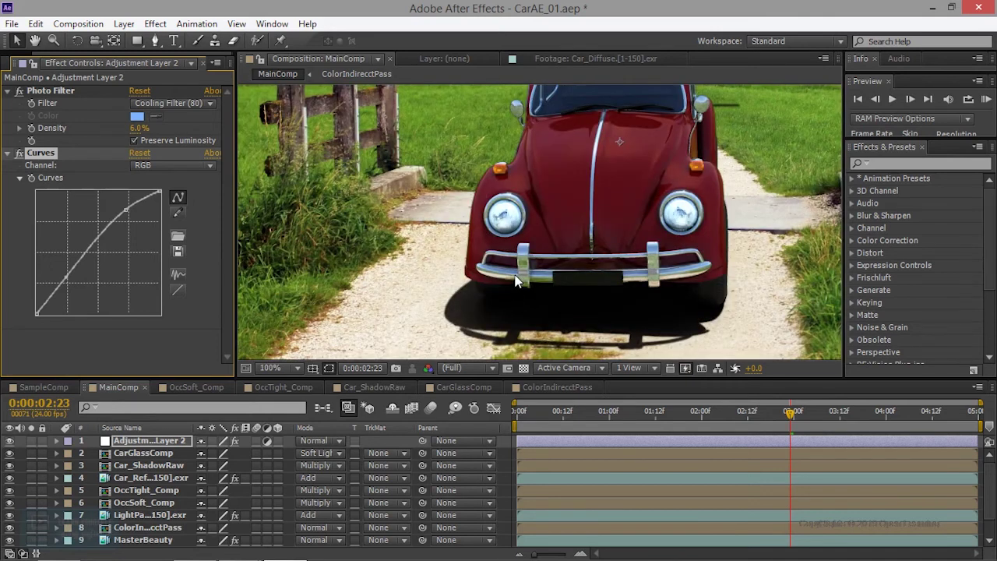
pyautogui.scroll(-2, 514, 280)
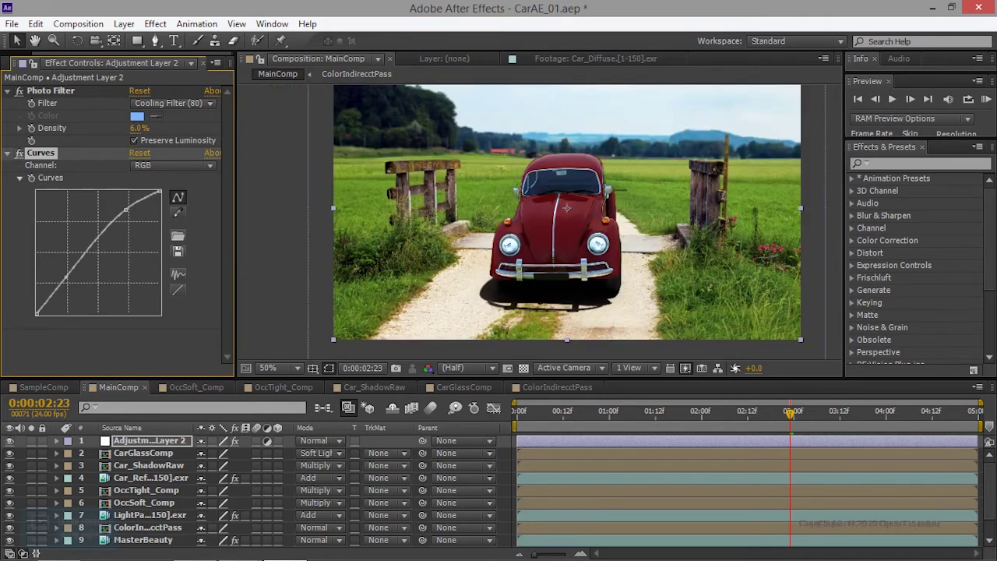
# Add a lower curve point to darken shadows into an S-curve, then disable Curves to compare.
pyautogui.moveTo(69, 278); pyautogui.dragTo(69, 278)
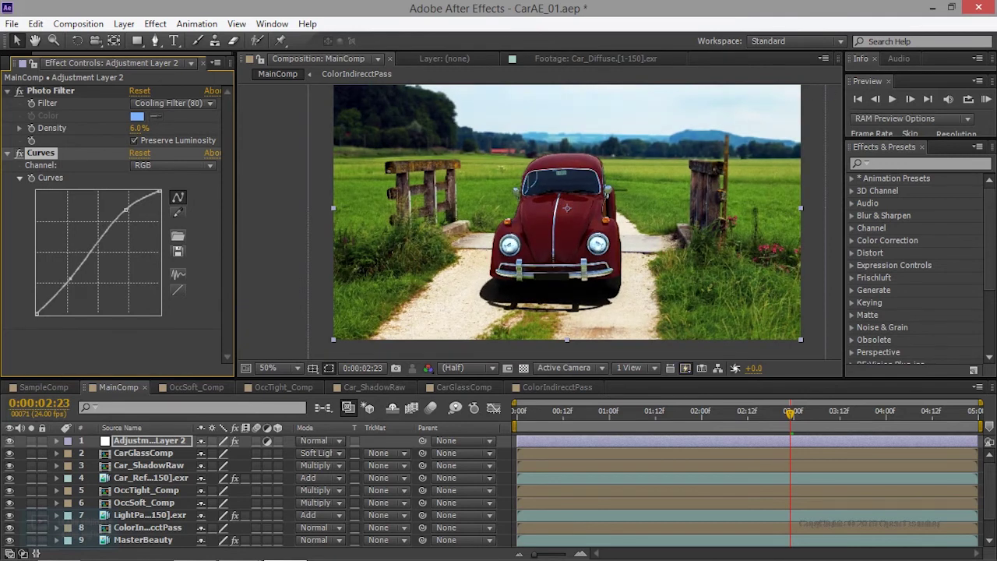
pyautogui.moveTo(126, 208); pyautogui.dragTo(125, 212)
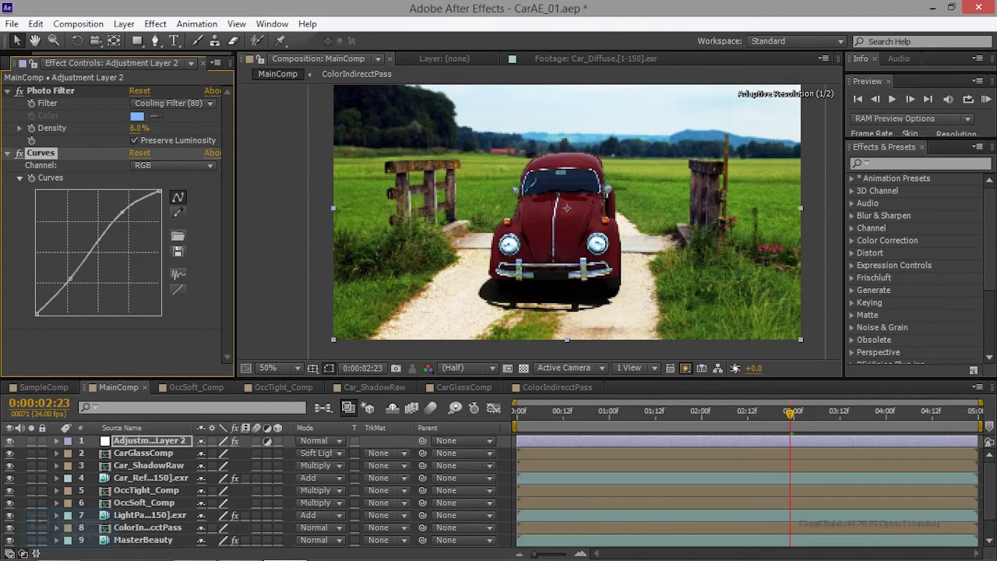
pyautogui.moveTo(69, 278); pyautogui.dragTo(72, 278)
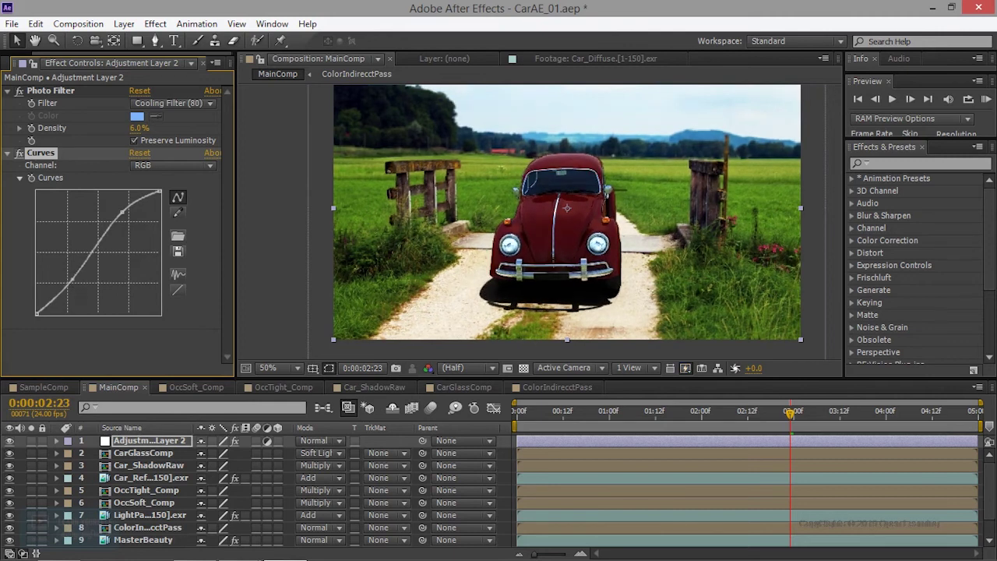
pyautogui.moveTo(72, 278); pyautogui.dragTo(67, 274)
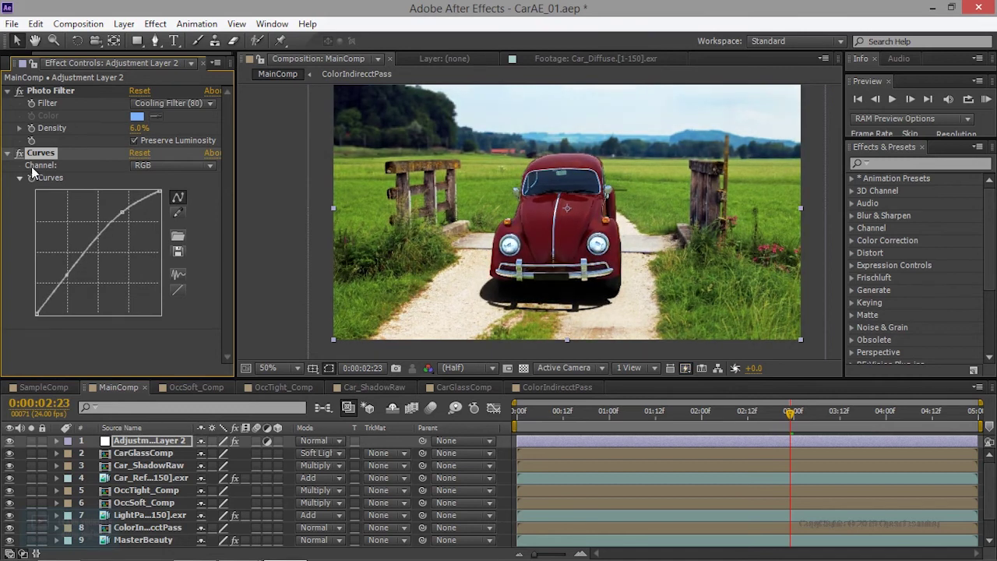
pyautogui.click(19, 154)
# Flip the Curves effect off and on for a before/after check, then preview the maximized Composition panel.
pyautogui.click(19, 153)
pyautogui.click(19, 154)
pyautogui.click(20, 154)
pyautogui.click(19, 153)
pyautogui.click(19, 154)
pyautogui.press('`')
pyautogui.press('/')
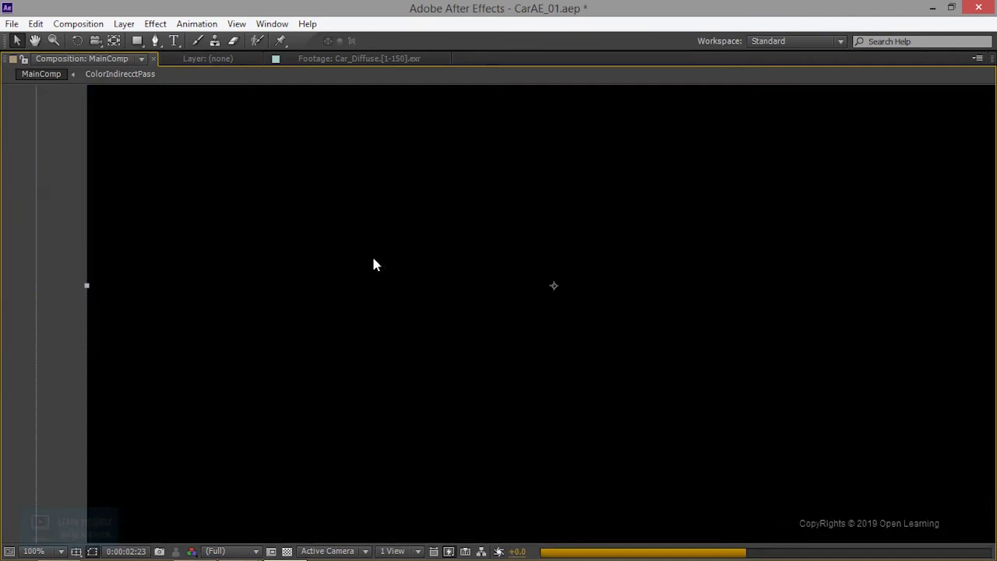